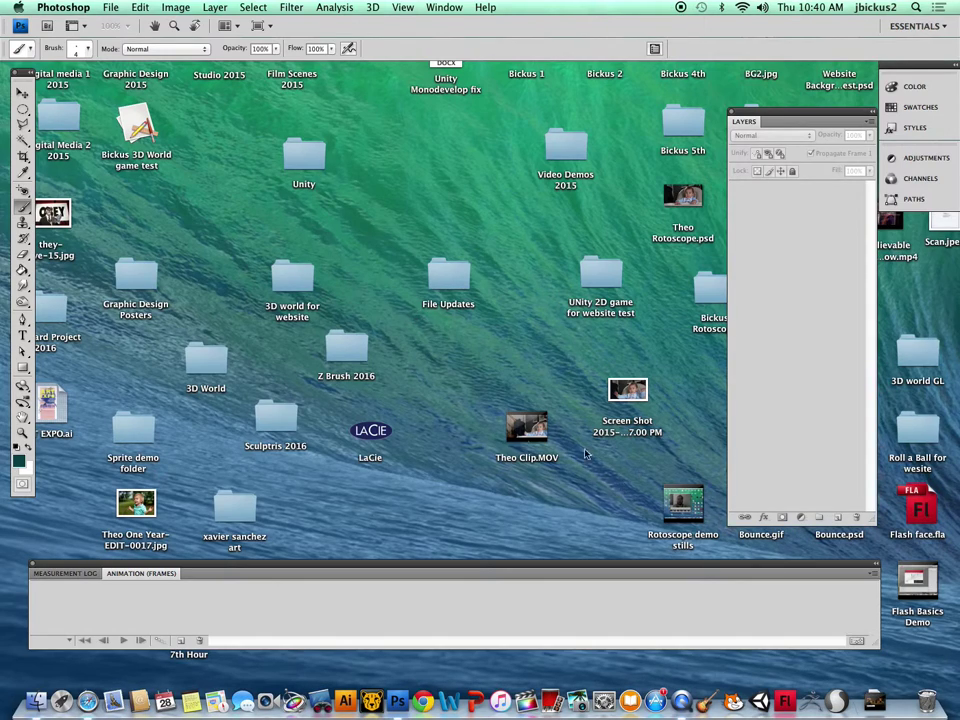
Step: Tidy the Theo Clip.MOV icon on the desktop and bring Photoshop back to the front
{"action": "left_click_drag", "start_coordinate": [539, 446], "coordinate": [539, 405]}
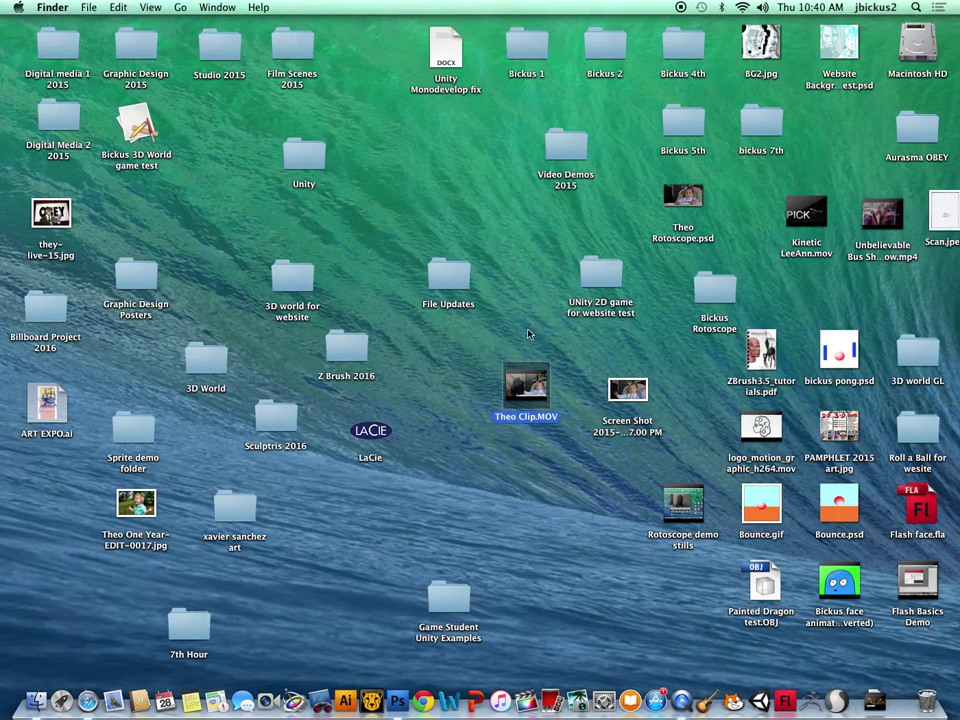
{"action": "left_click", "coordinate": [352, 657]}
{"action": "left_click", "coordinate": [398, 701]}
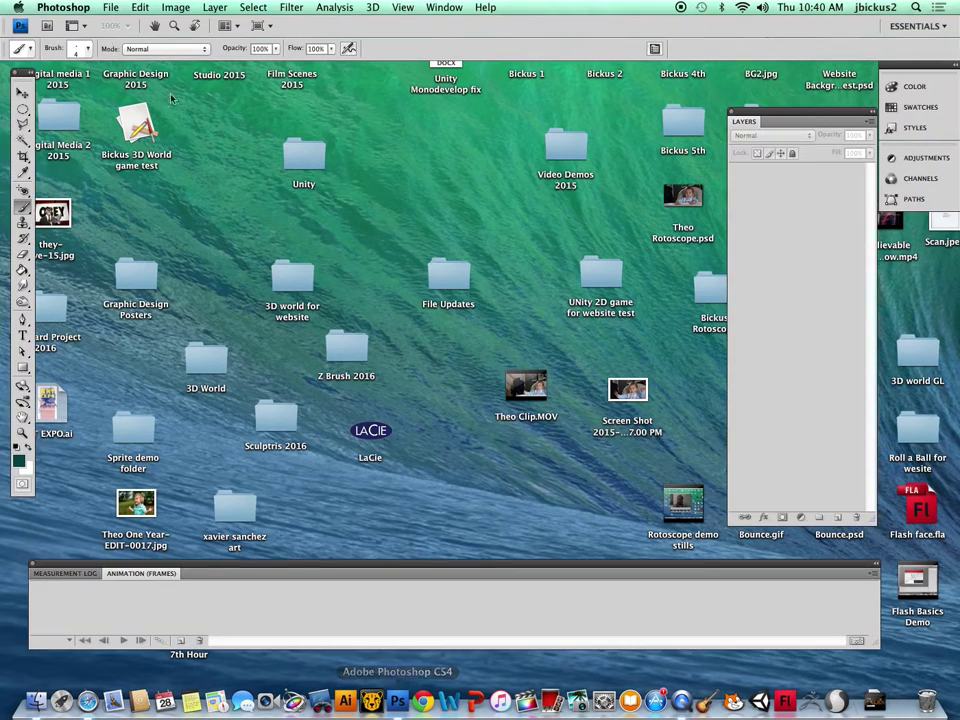
Step: Load Theo Clip.MOV from the Desktop with Import > Video Frames to Layers
{"action": "left_click", "coordinate": [110, 7]}
{"action": "mouse_move", "coordinate": [197, 267]}
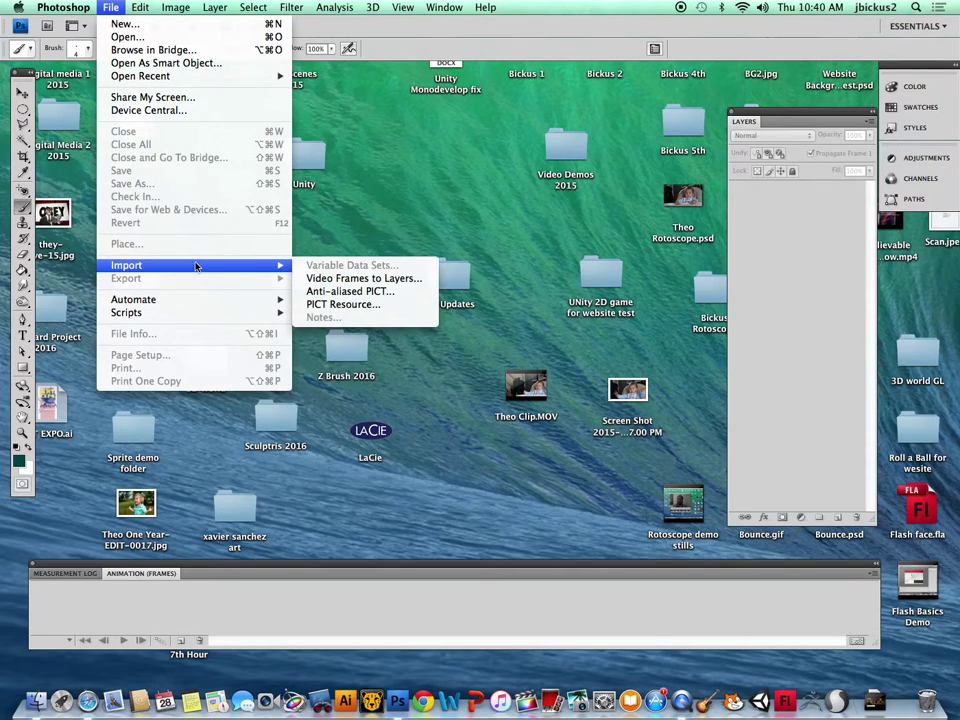
{"action": "left_click", "coordinate": [342, 280]}
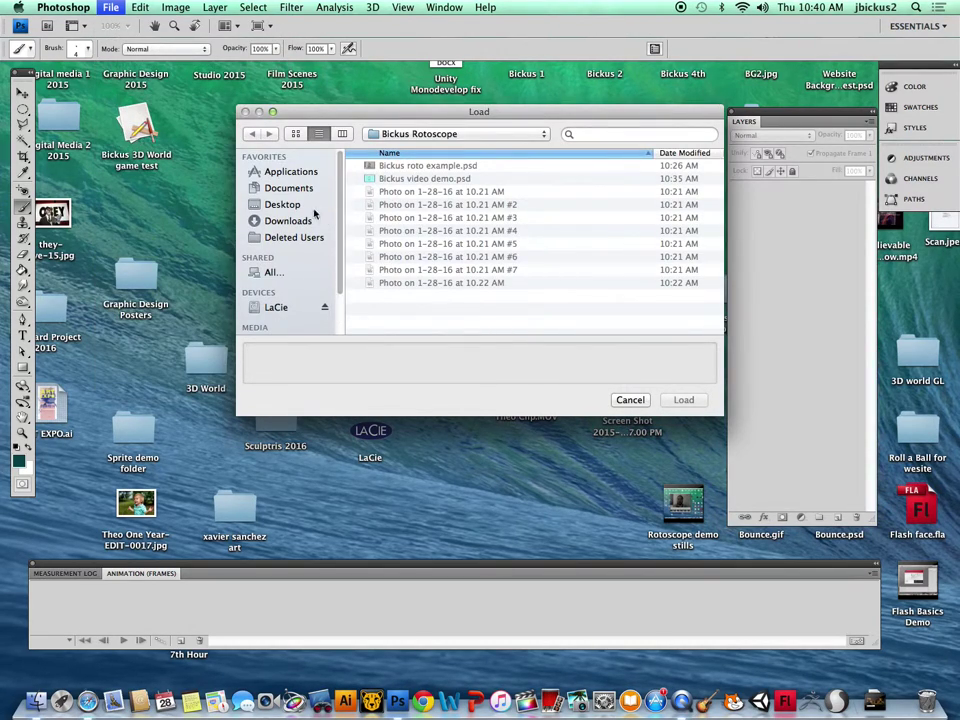
{"action": "left_click", "coordinate": [309, 208]}
{"action": "scroll", "coordinate": [433, 255], "scroll_direction": "down", "scroll_amount": 10}
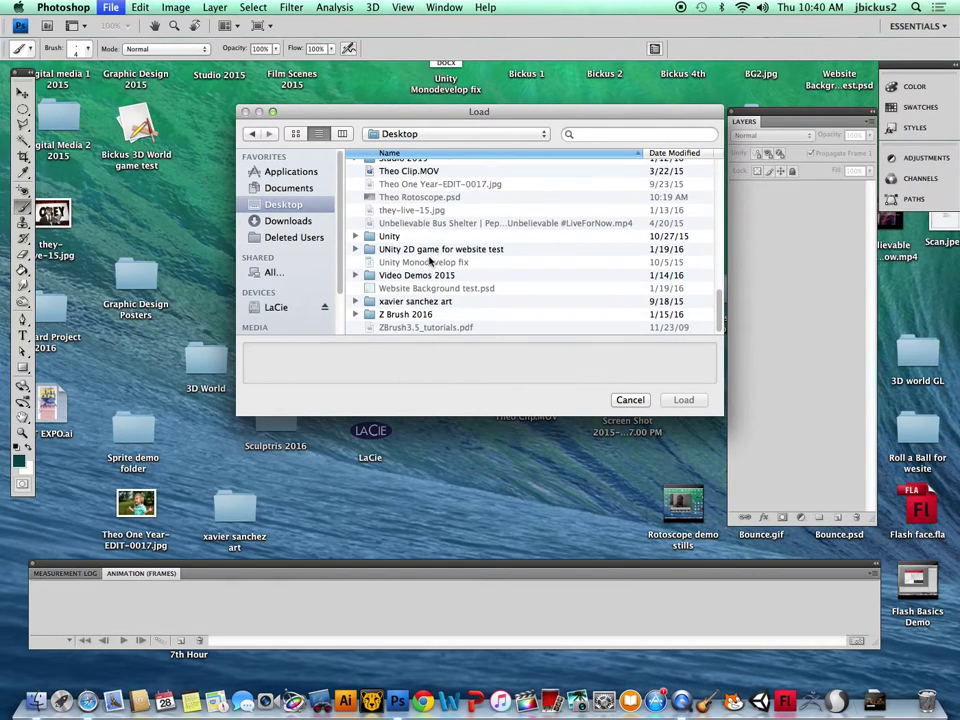
{"action": "scroll", "coordinate": [428, 265], "scroll_direction": "up", "scroll_amount": 2}
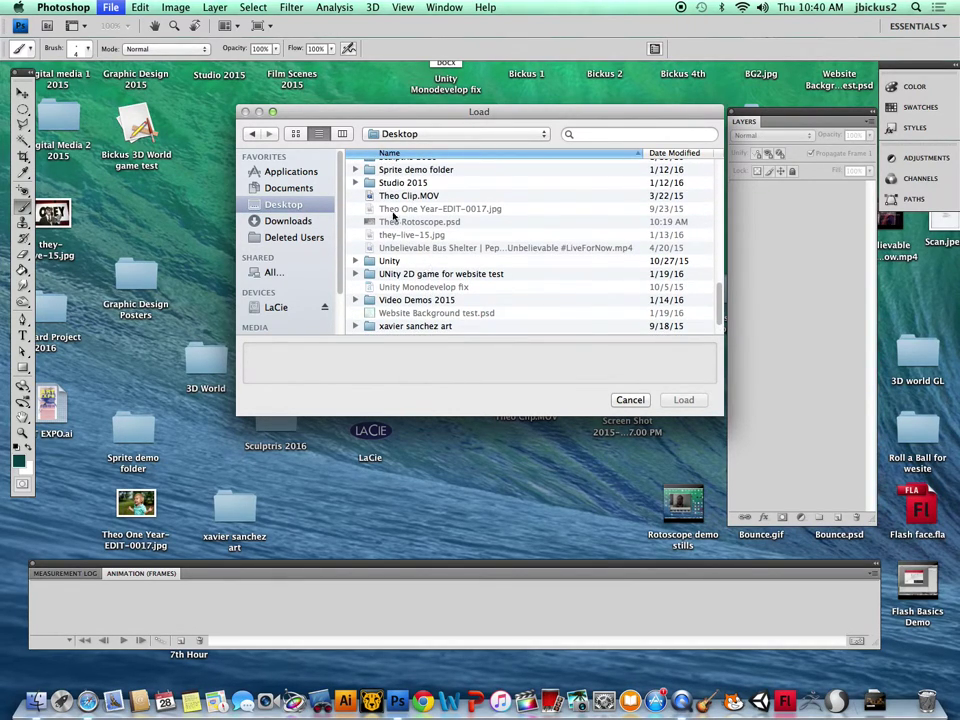
{"action": "left_click", "coordinate": [400, 196]}
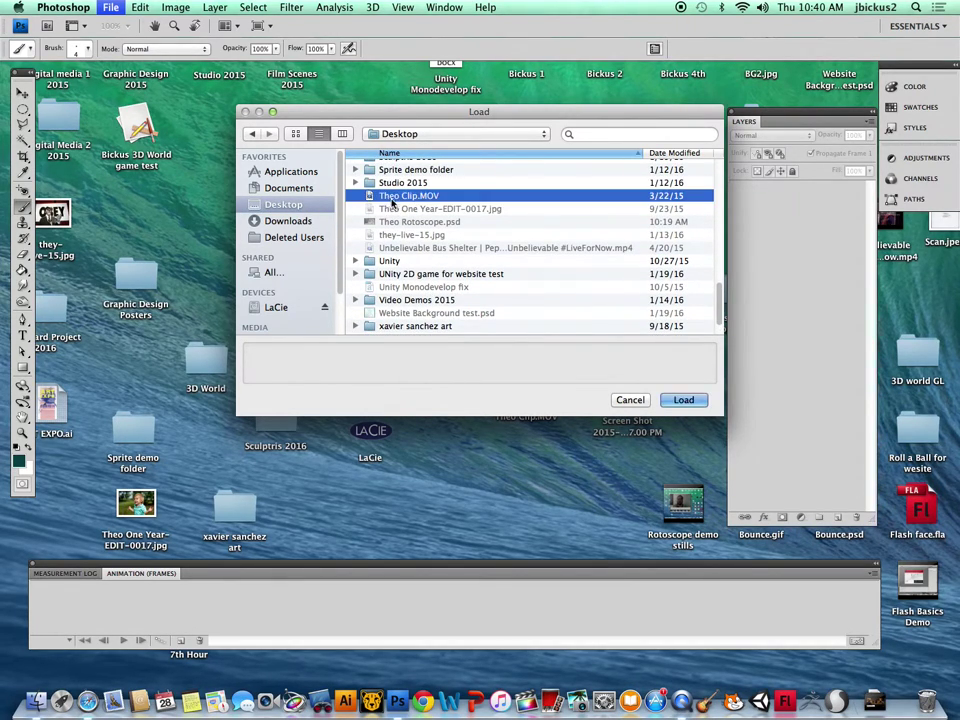
{"action": "left_click", "coordinate": [682, 400]}
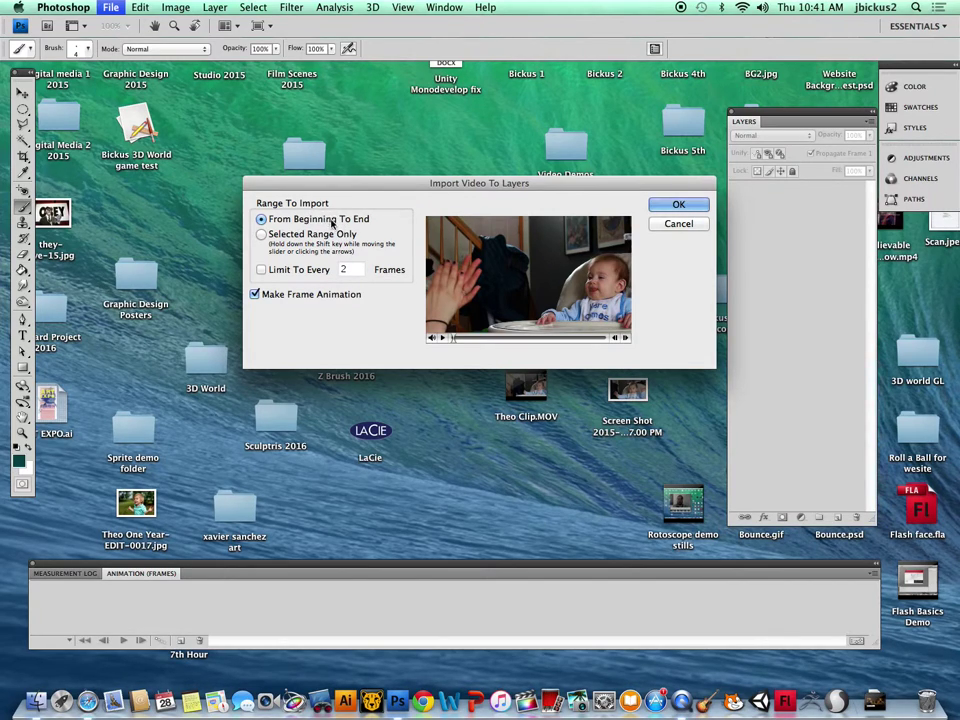
Step: Mark a short selected range of the clip and limit the import to every 5 frames
{"action": "left_click", "coordinate": [264, 236]}
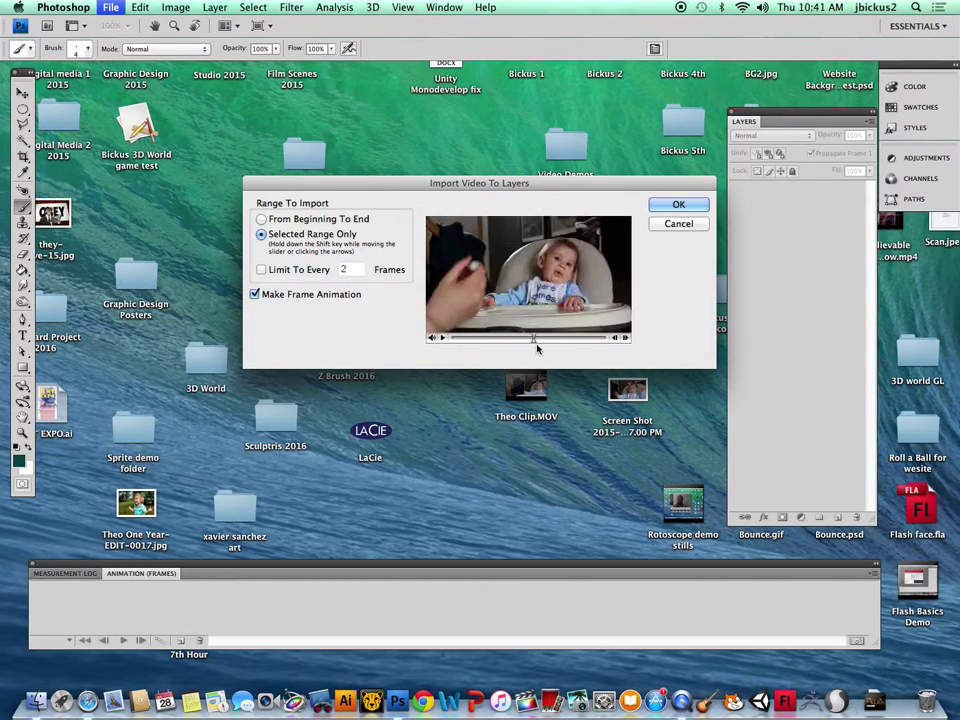
{"action": "left_click_drag", "start_coordinate": [554, 347], "coordinate": [569, 349]}
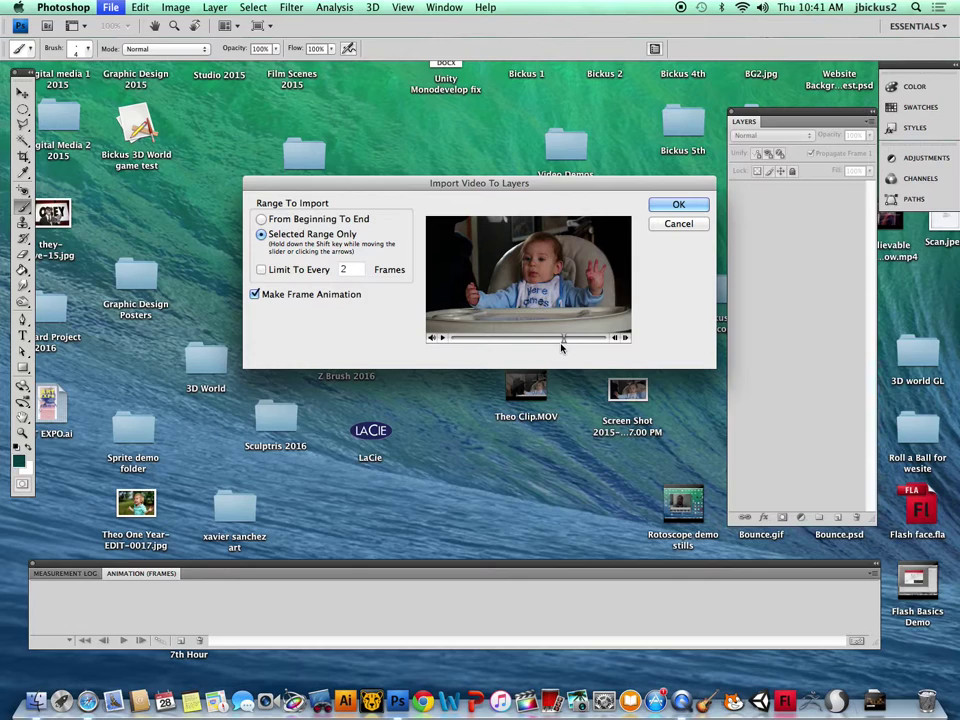
{"action": "left_click_drag", "start_coordinate": [566, 346], "coordinate": [574, 345]}
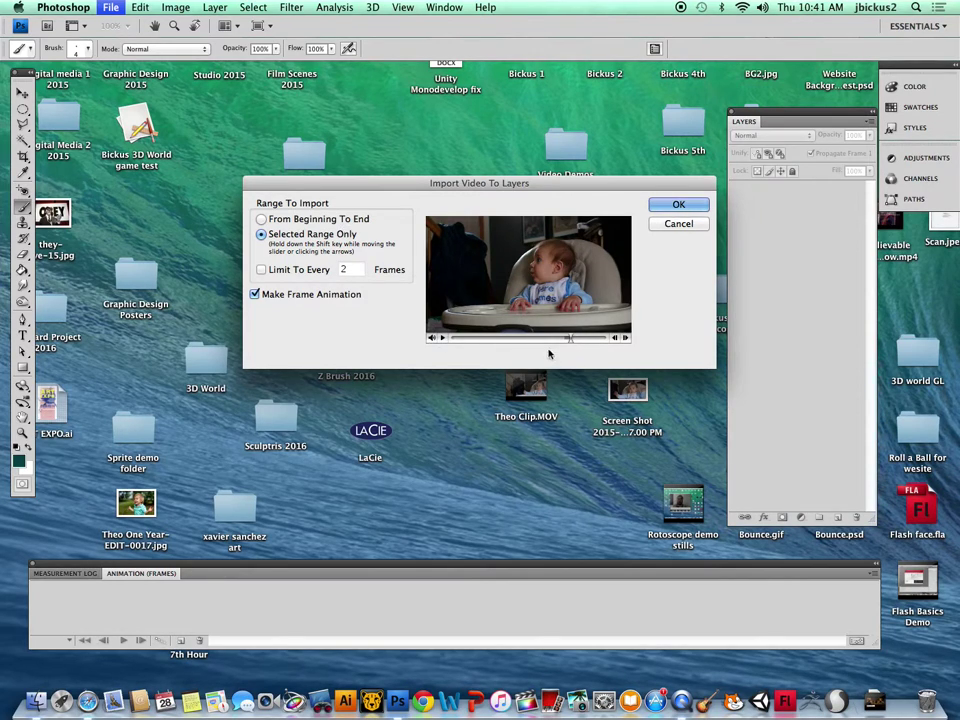
{"action": "left_click_drag", "start_coordinate": [572, 343], "coordinate": [553, 343]}
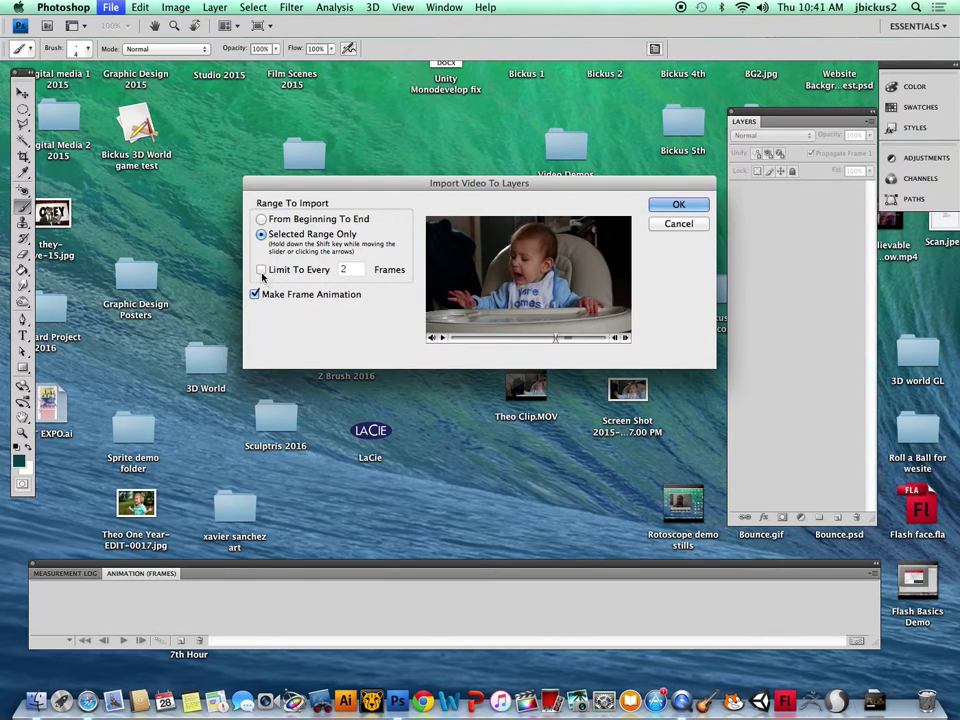
{"action": "left_click", "coordinate": [261, 271]}
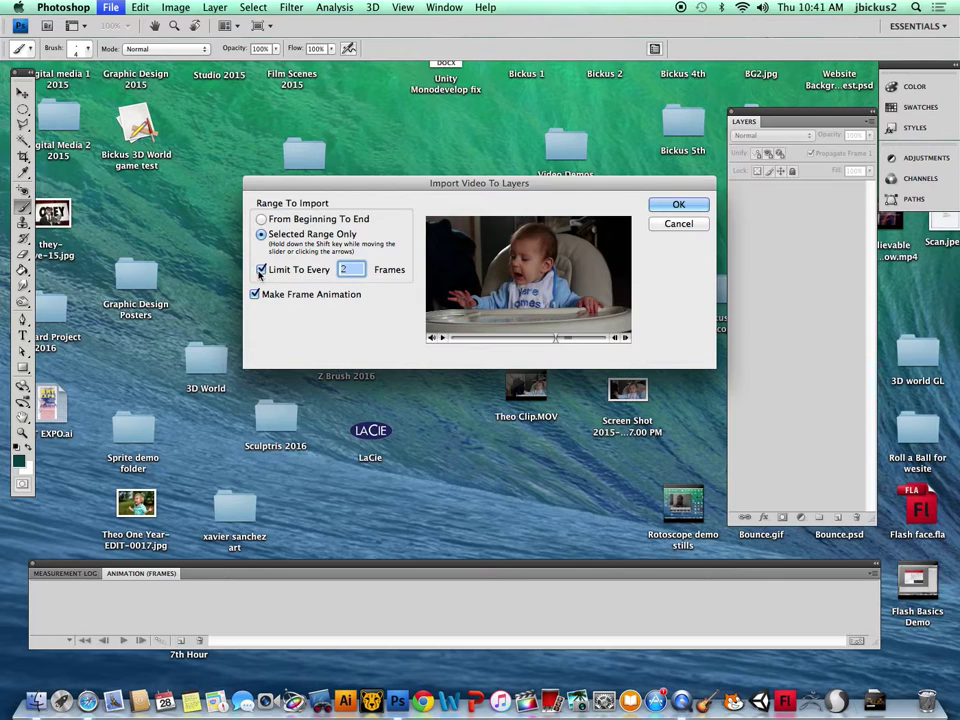
{"action": "type", "text": "5"}
Step: Confirm the import, then play and stop the 45-frame animation to review it
{"action": "left_click", "coordinate": [677, 206]}
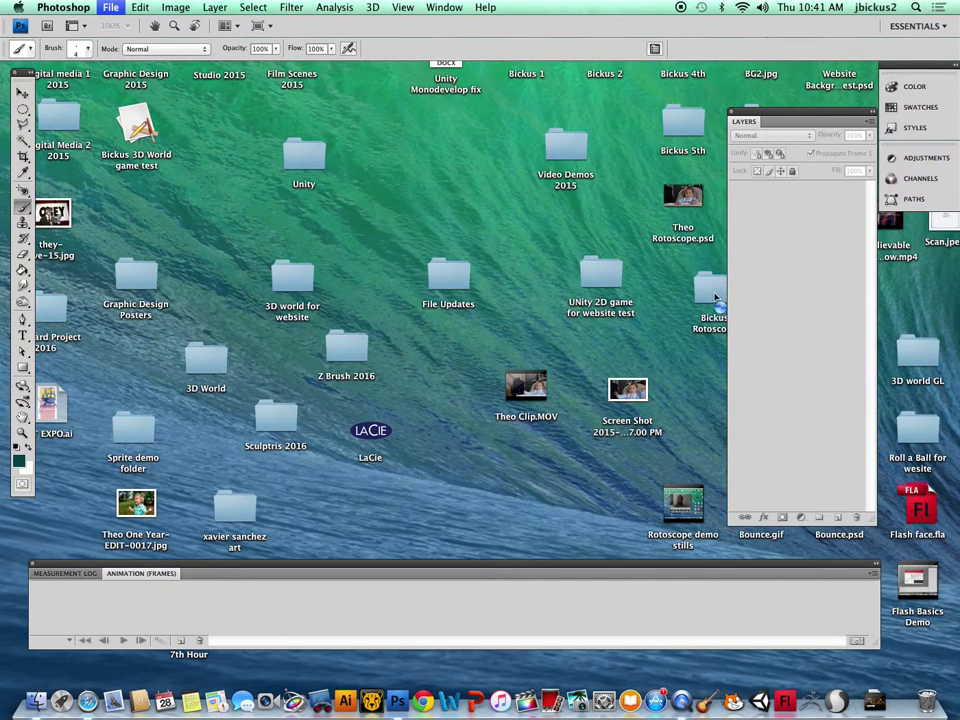
{"action": "scroll", "coordinate": [821, 339], "scroll_direction": "up", "scroll_amount": 10}
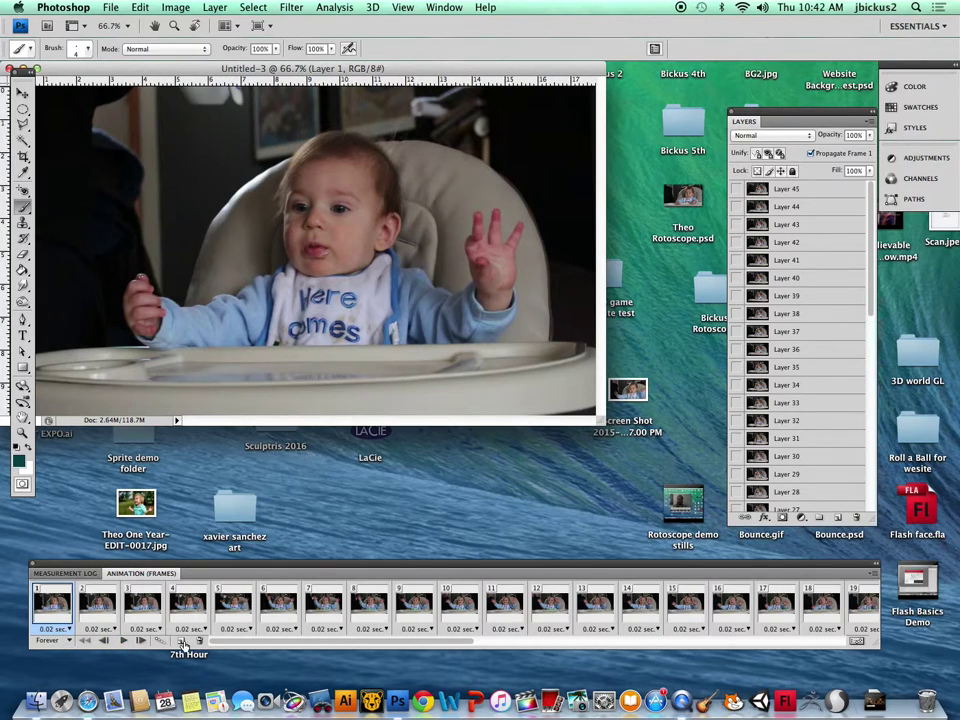
{"action": "left_click", "coordinate": [121, 641]}
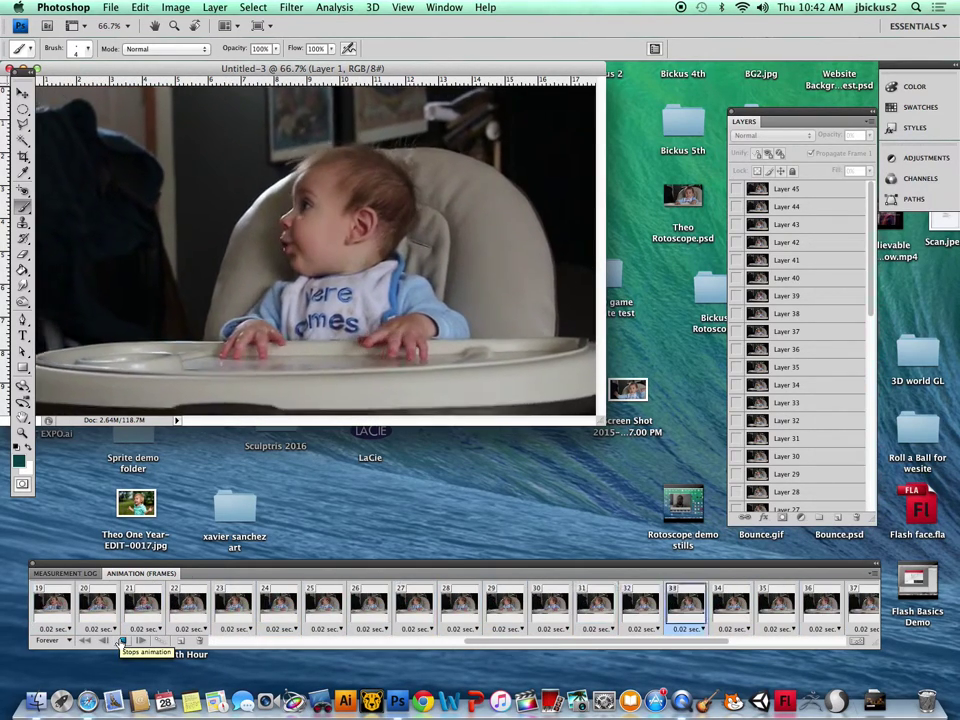
{"action": "left_click", "coordinate": [122, 641]}
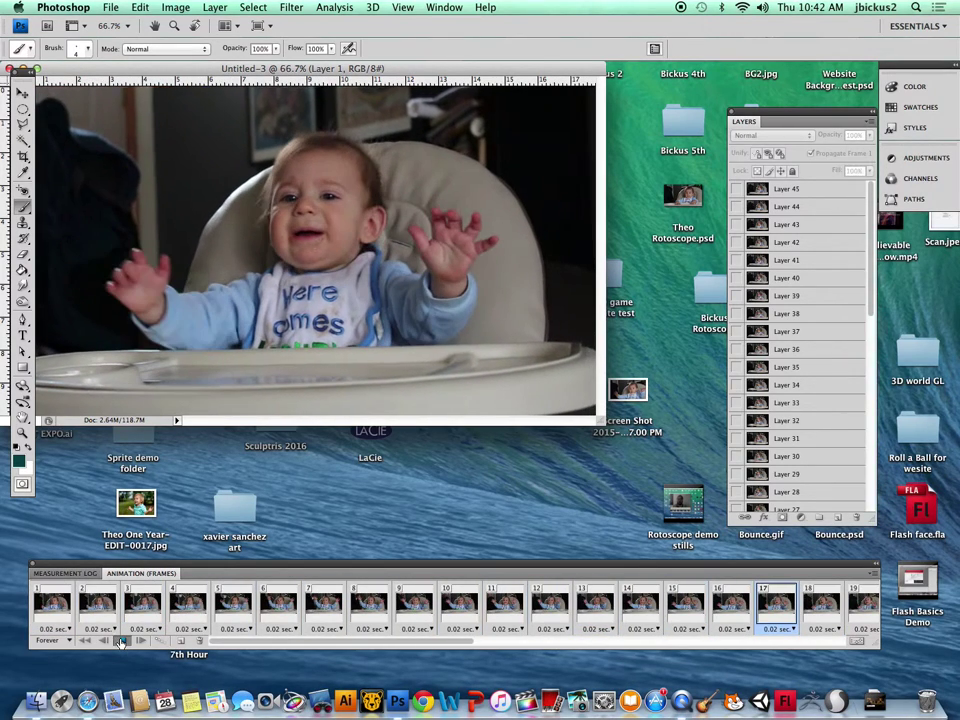
{"action": "left_click_drag", "start_coordinate": [413, 643], "coordinate": [536, 643]}
Step: Delete animation frames 22 through 45, keeping the first 21, and reselect frame 1
{"action": "left_click", "coordinate": [498, 614]}
{"action": "left_click", "coordinate": [558, 608]}
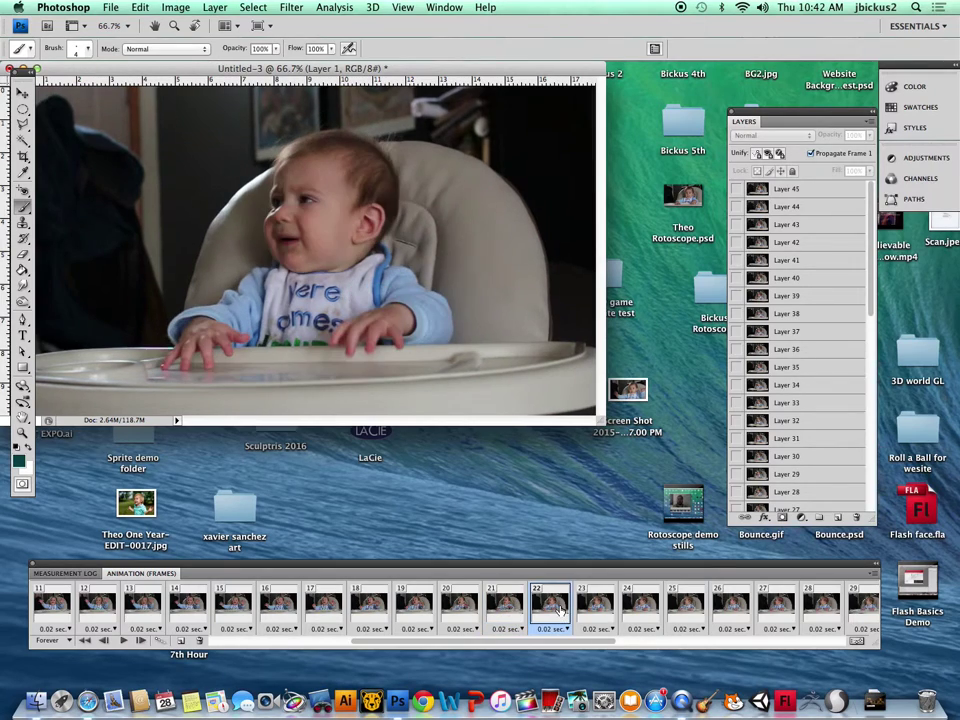
{"action": "left_click", "coordinate": [519, 609]}
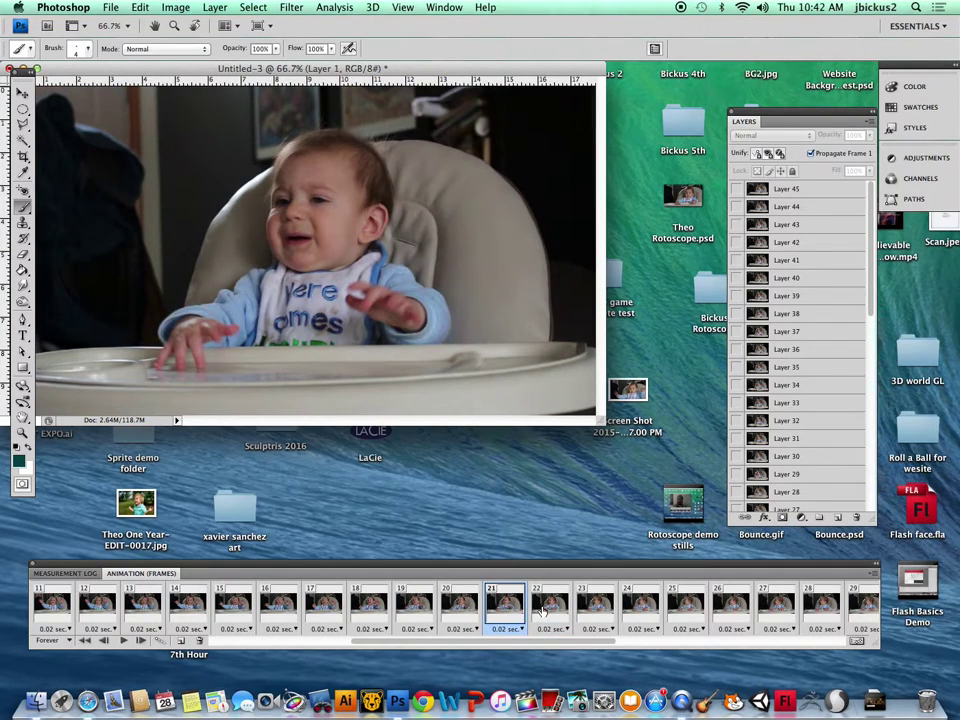
{"action": "left_click", "coordinate": [549, 608]}
{"action": "scroll", "coordinate": [577, 615], "scroll_direction": "right", "scroll_amount": 5}
{"action": "scroll", "coordinate": [577, 615], "scroll_direction": "right", "scroll_amount": 3}
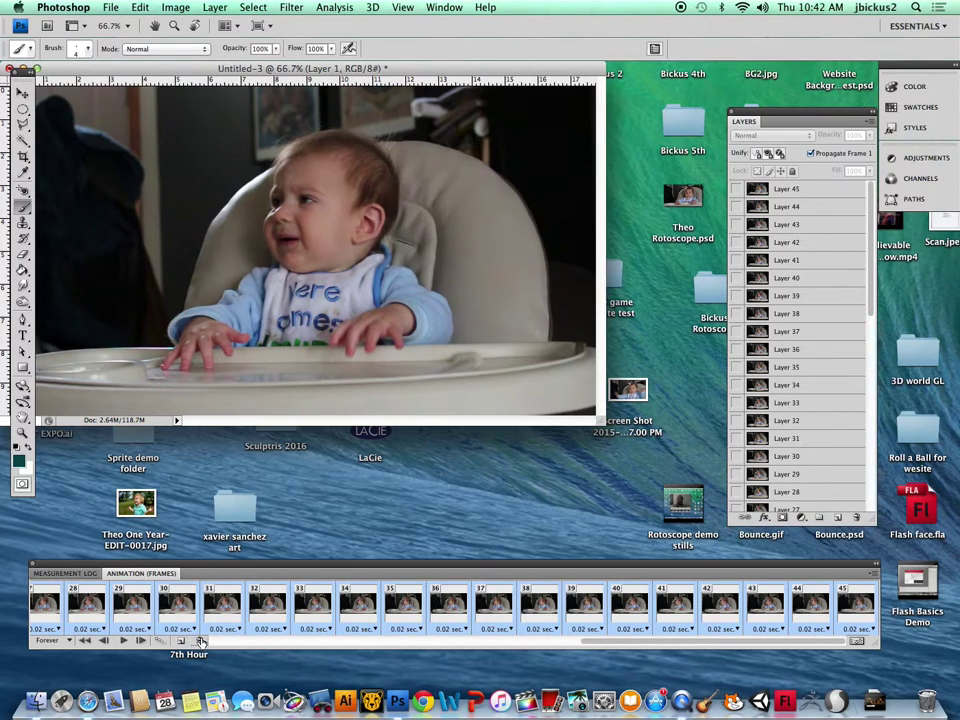
{"action": "left_click", "coordinate": [200, 641]}
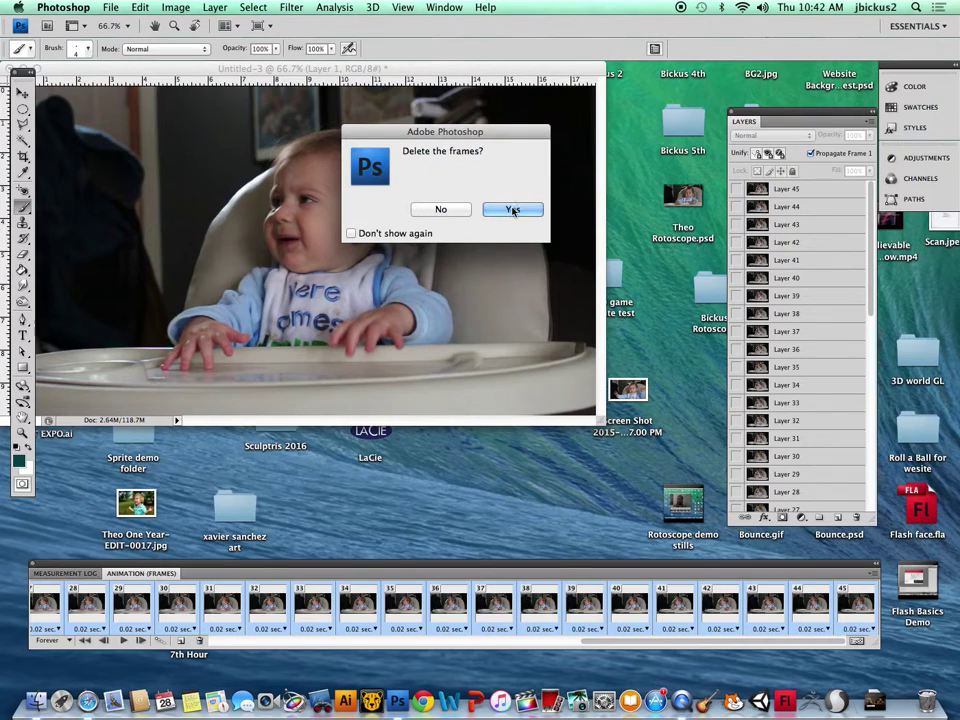
{"action": "left_click", "coordinate": [510, 206]}
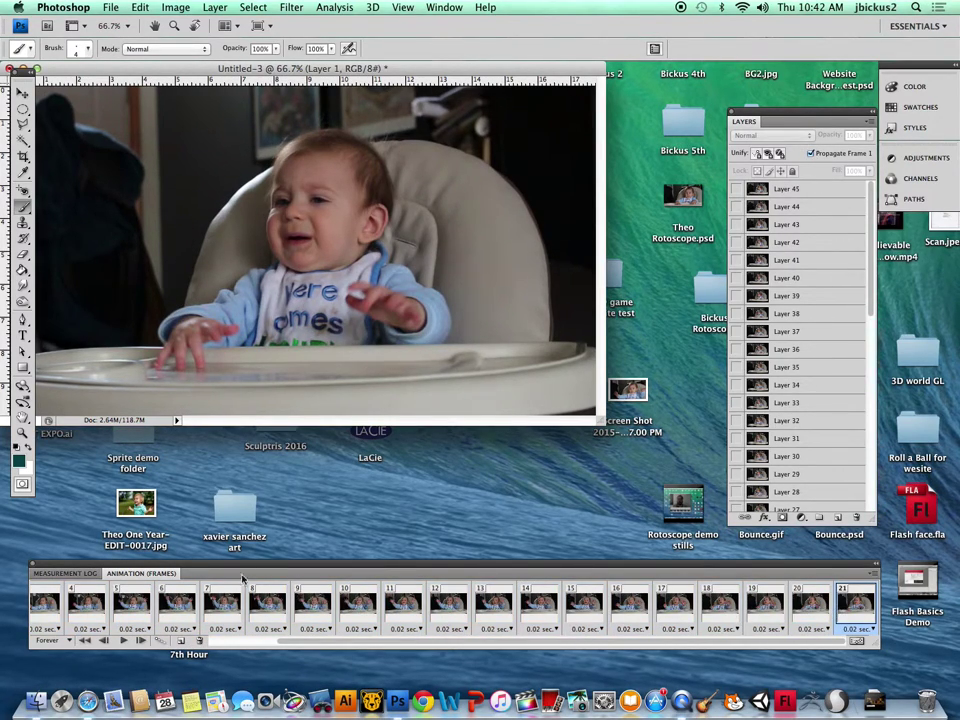
{"action": "scroll", "coordinate": [120, 608], "scroll_direction": "left", "scroll_amount": 2}
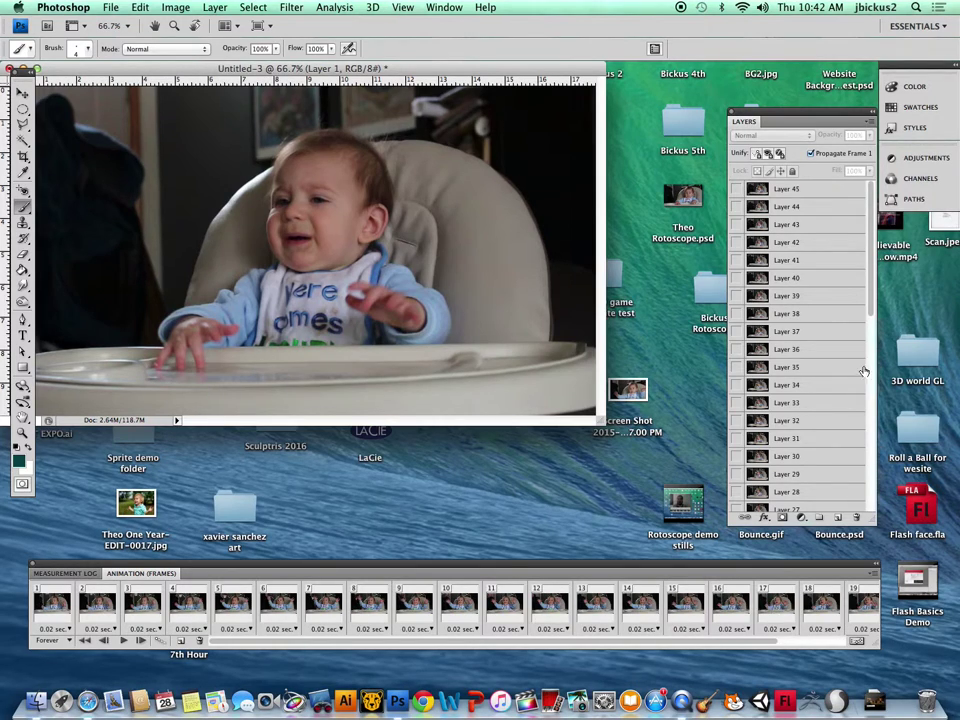
{"action": "scroll", "coordinate": [840, 440], "scroll_direction": "down", "scroll_amount": 10}
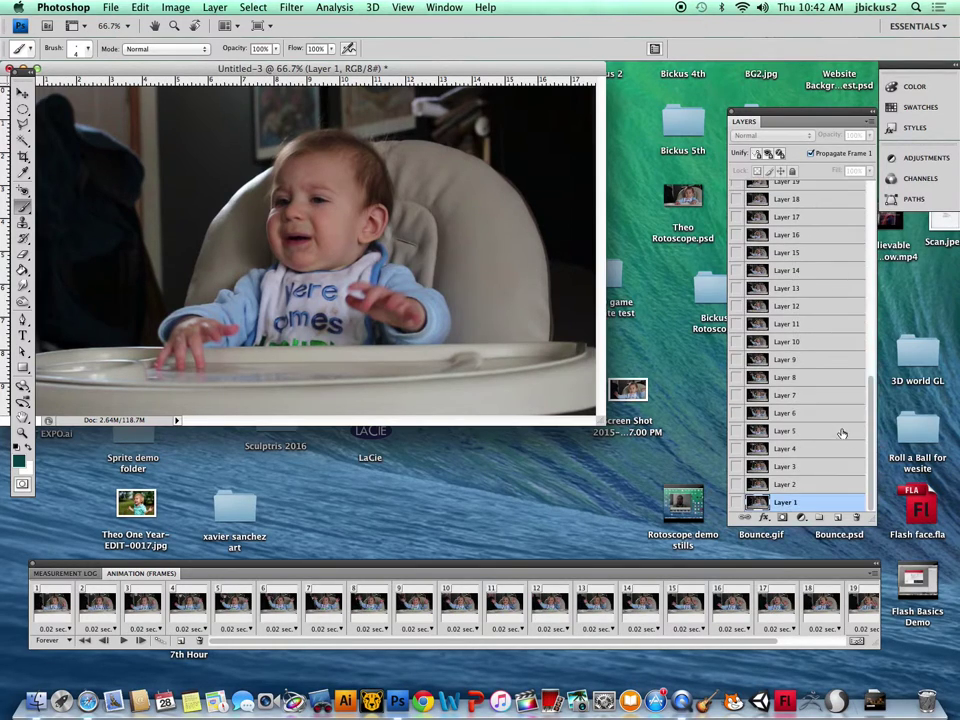
{"action": "left_click", "coordinate": [60, 601]}
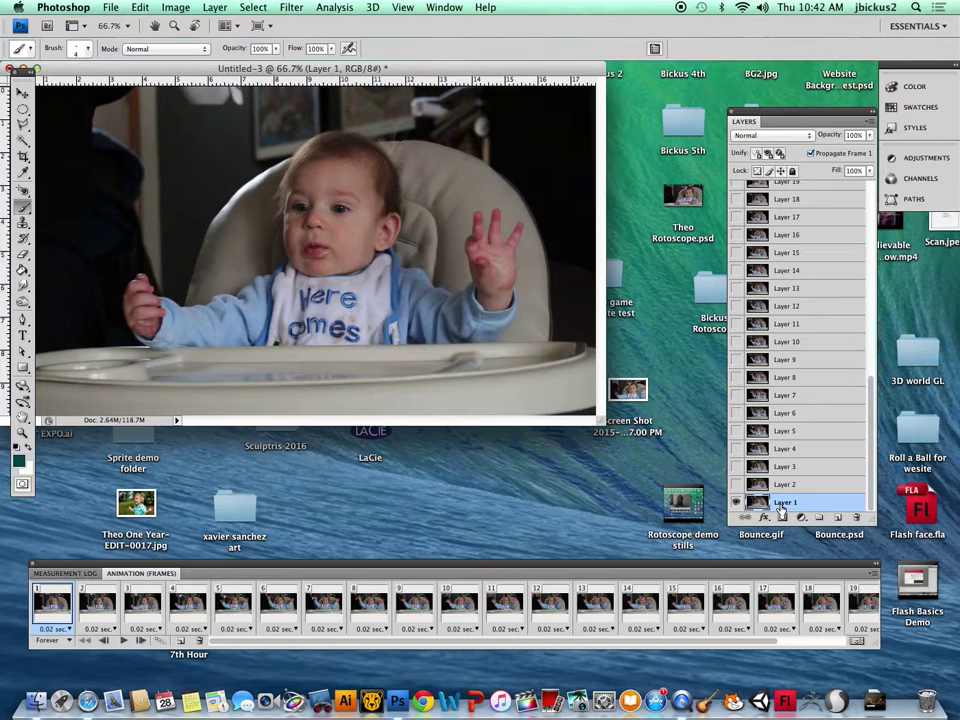
{"action": "left_click", "coordinate": [94, 612]}
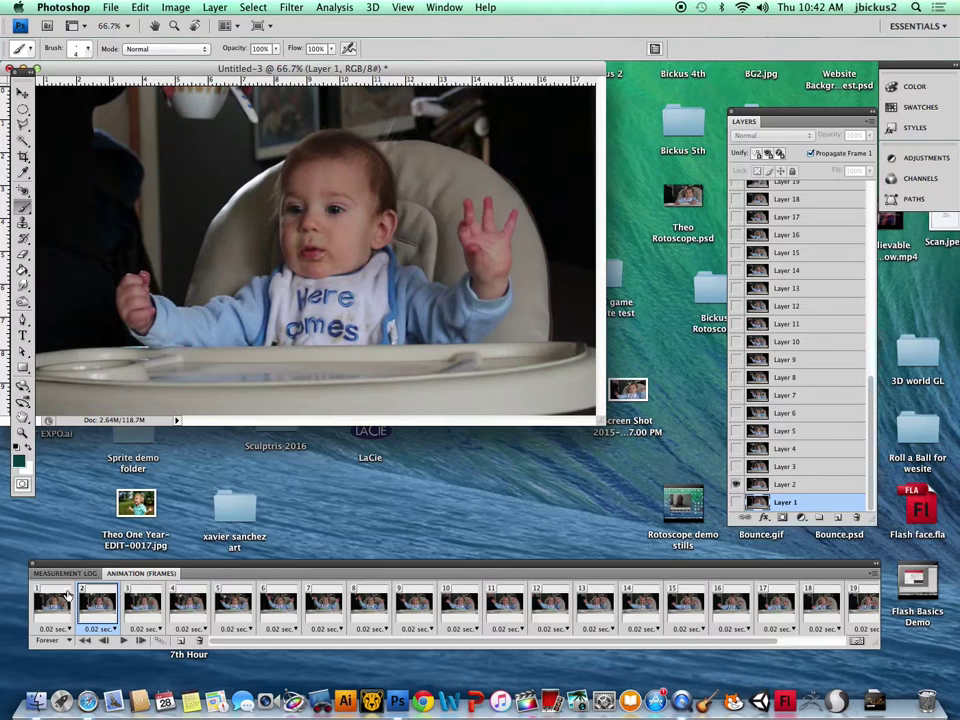
{"action": "left_click", "coordinate": [62, 601]}
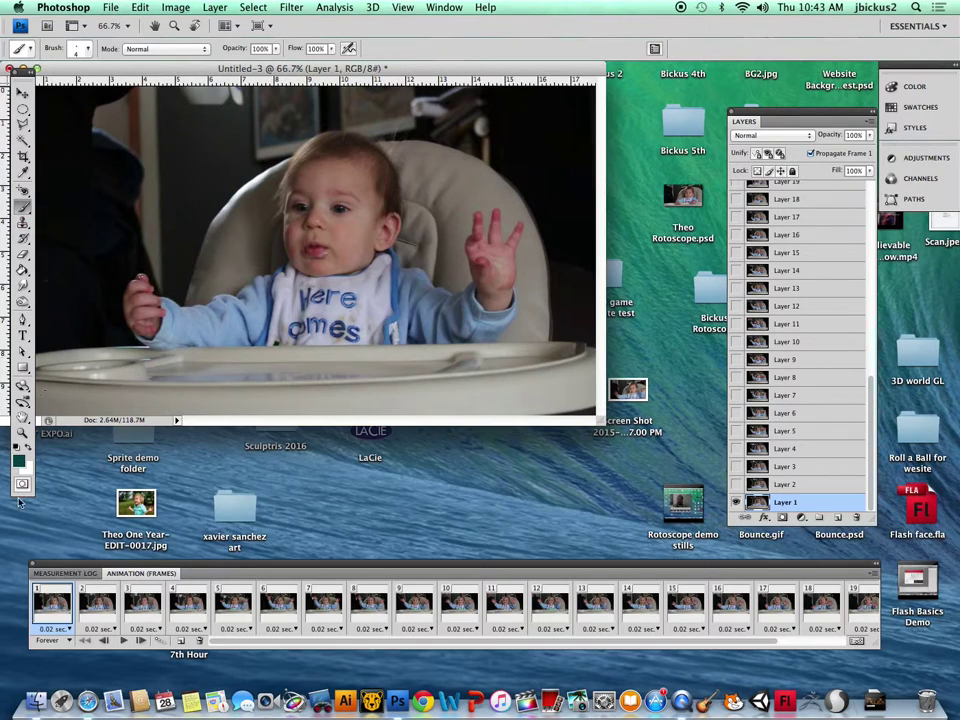
Step: Set the foreground colour to black (#000000)
{"action": "left_click", "coordinate": [19, 460]}
{"action": "left_click_drag", "start_coordinate": [340, 425], "coordinate": [358, 480]}
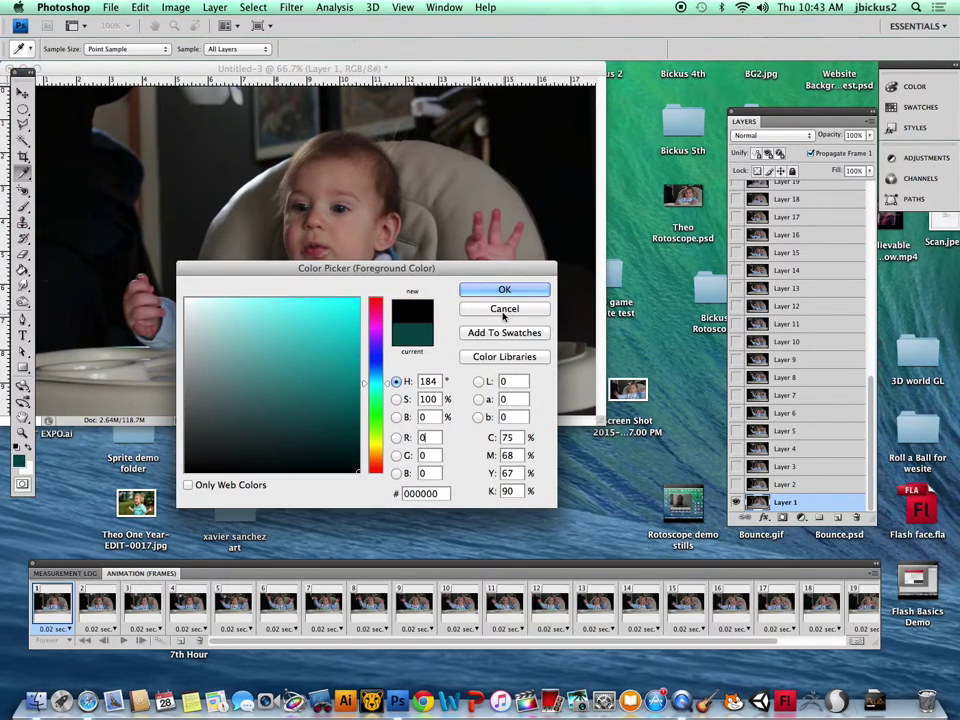
{"action": "left_click", "coordinate": [499, 285]}
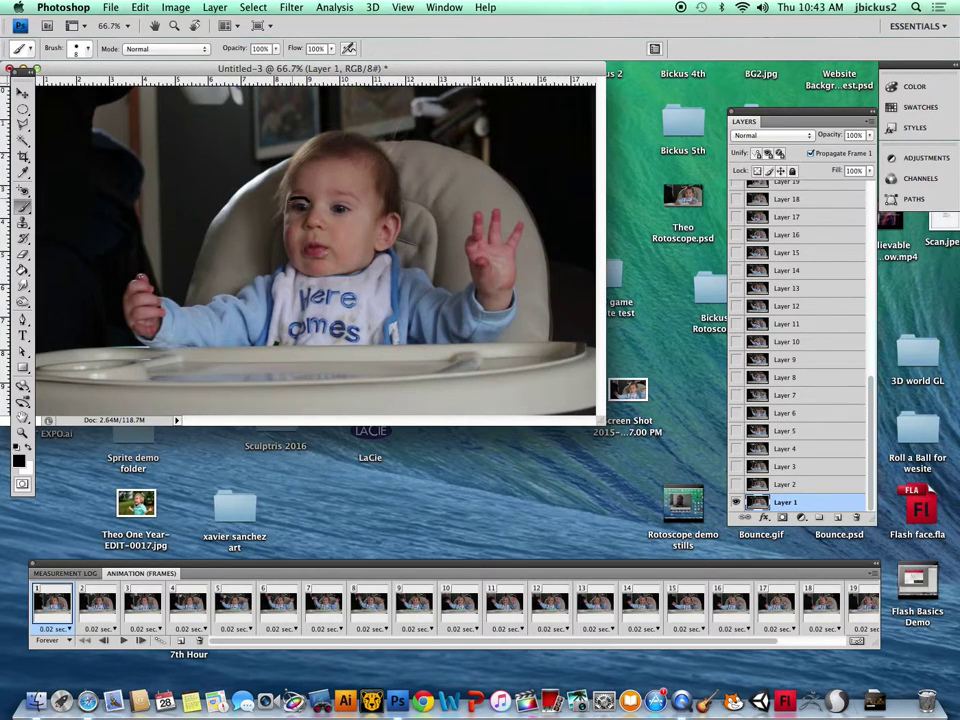
Step: Brush black glasses around the baby's eyes and a mustache under the nose
{"action": "left_click_drag", "start_coordinate": [296, 218], "coordinate": [306, 210]}
{"action": "left_click_drag", "start_coordinate": [344, 207], "coordinate": [331, 201]}
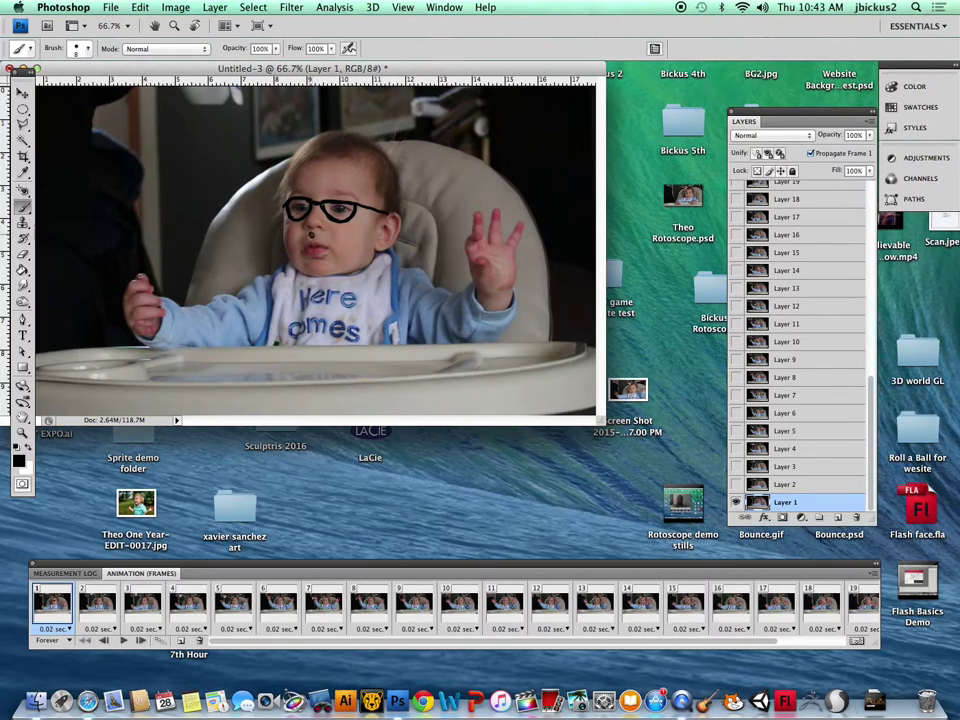
{"action": "left_click_drag", "start_coordinate": [308, 234], "coordinate": [312, 236]}
{"action": "left_click", "coordinate": [97, 603]}
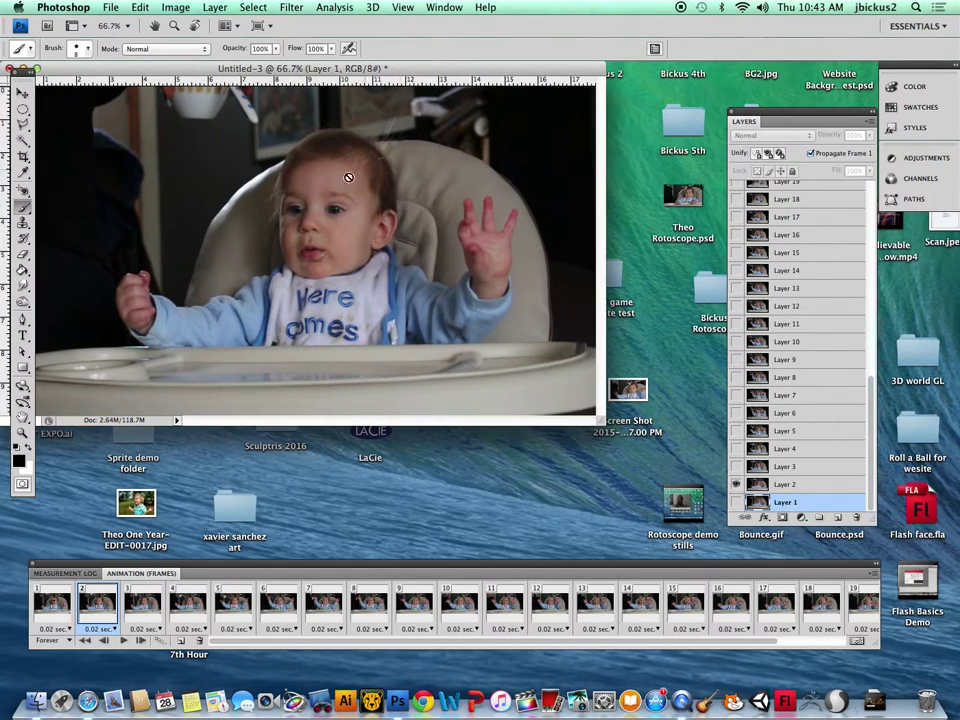
Step: On Layer 2, paint glasses across both eyes and a curled mustache under the nose
{"action": "left_click", "coordinate": [789, 478]}
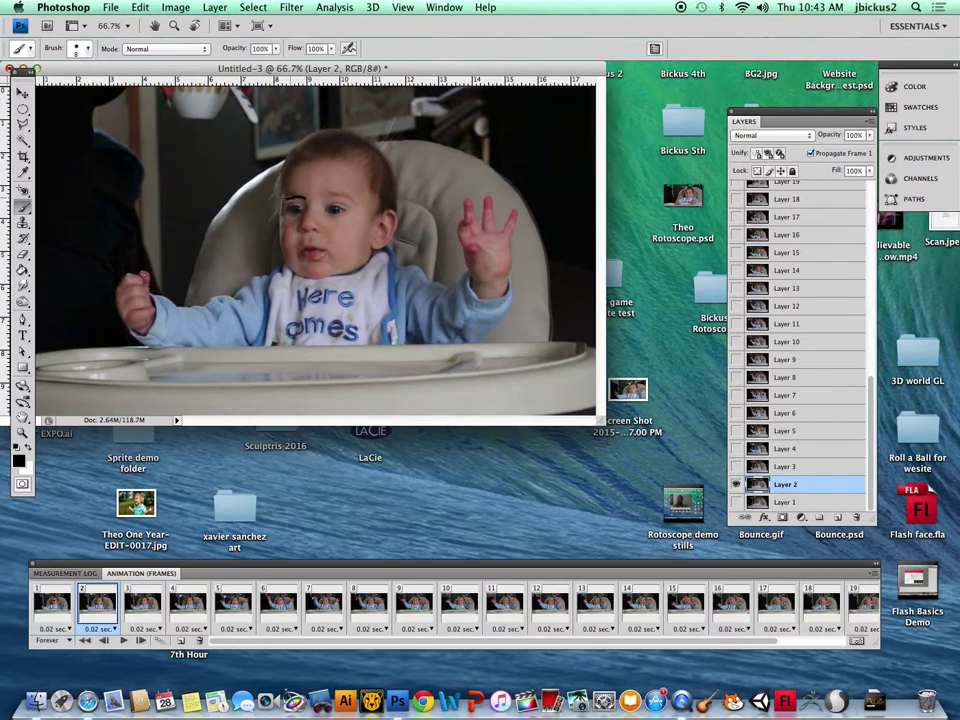
{"action": "mouse_move", "coordinate": [290, 203]}
{"action": "left_mouse_down"}
{"action": "mouse_move", "coordinate": [287, 214]}
{"action": "mouse_move", "coordinate": [304, 206]}
{"action": "left_mouse_up"}
{"action": "mouse_move", "coordinate": [322, 200]}
{"action": "left_mouse_down"}
{"action": "mouse_move", "coordinate": [340, 197]}
{"action": "mouse_move", "coordinate": [346, 213]}
{"action": "left_mouse_up"}
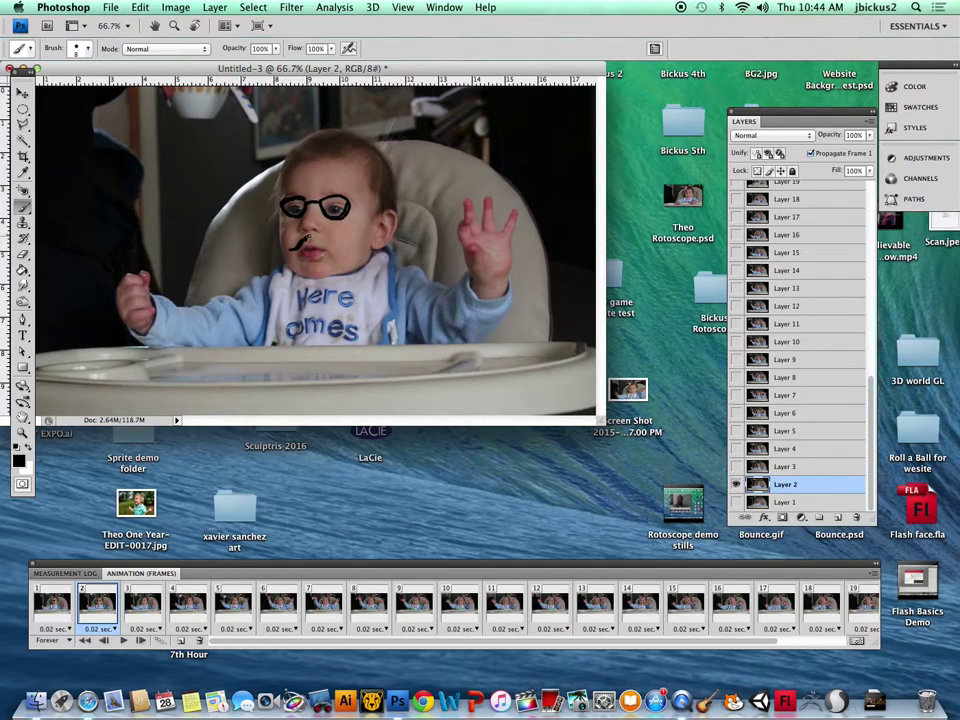
{"action": "mouse_move", "coordinate": [319, 237]}
{"action": "left_mouse_down"}
{"action": "mouse_move", "coordinate": [338, 250]}
{"action": "mouse_move", "coordinate": [312, 279]}
{"action": "left_mouse_up"}
Step: On frame 3's Layer 3, brush black glasses, a thick mustache and a small goatee
{"action": "key", "text": "Right"}
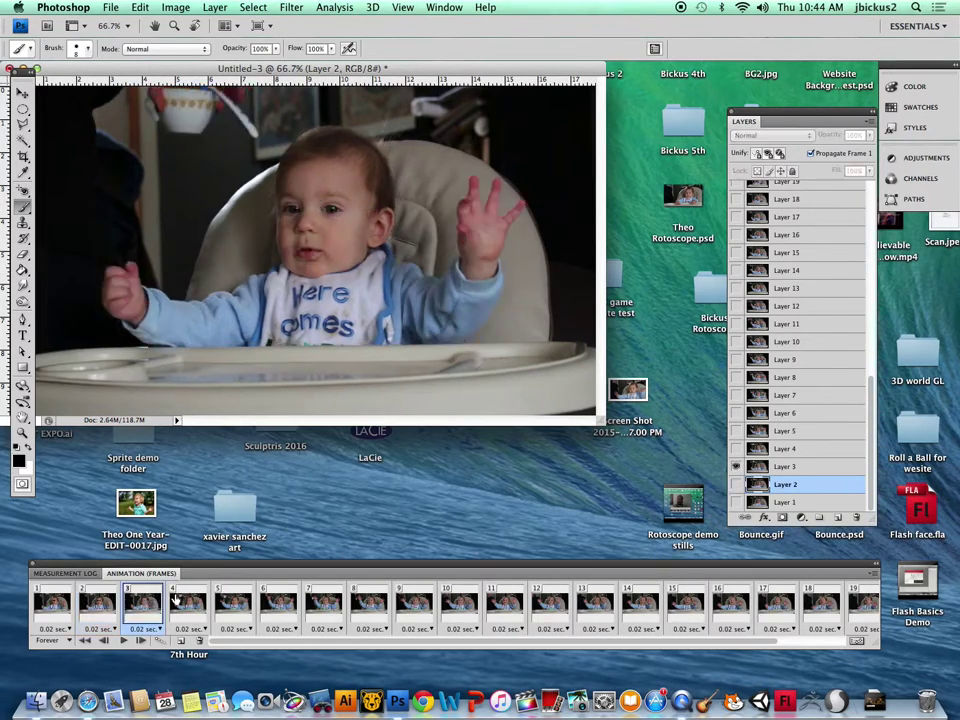
{"action": "left_click", "coordinate": [786, 466]}
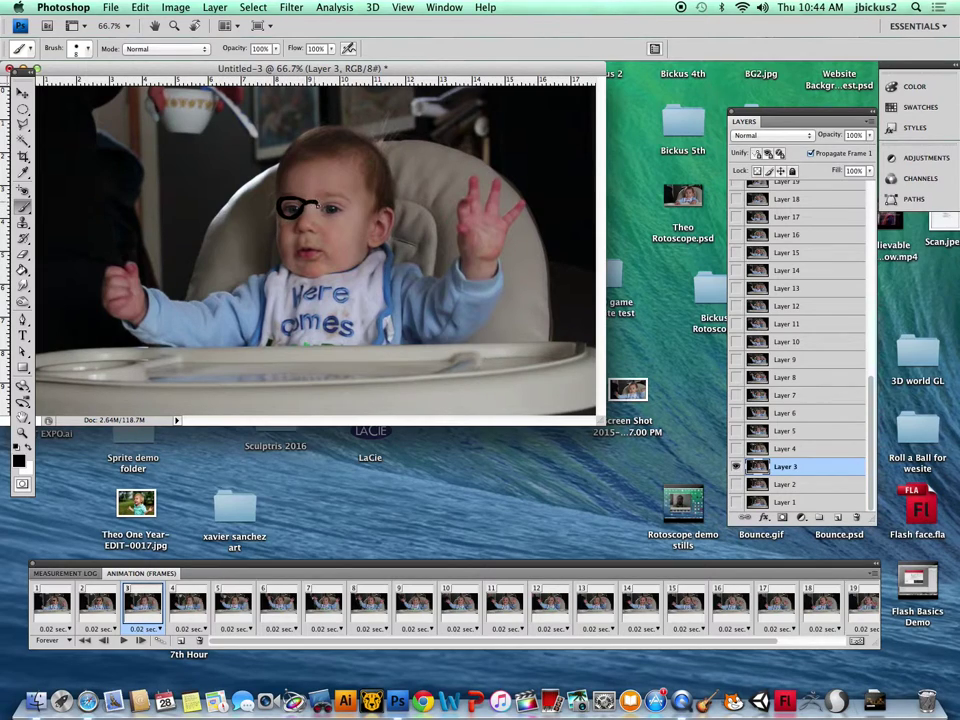
{"action": "mouse_move", "coordinate": [318, 206]}
{"action": "left_mouse_down"}
{"action": "mouse_move", "coordinate": [345, 212]}
{"action": "mouse_move", "coordinate": [322, 215]}
{"action": "left_mouse_up"}
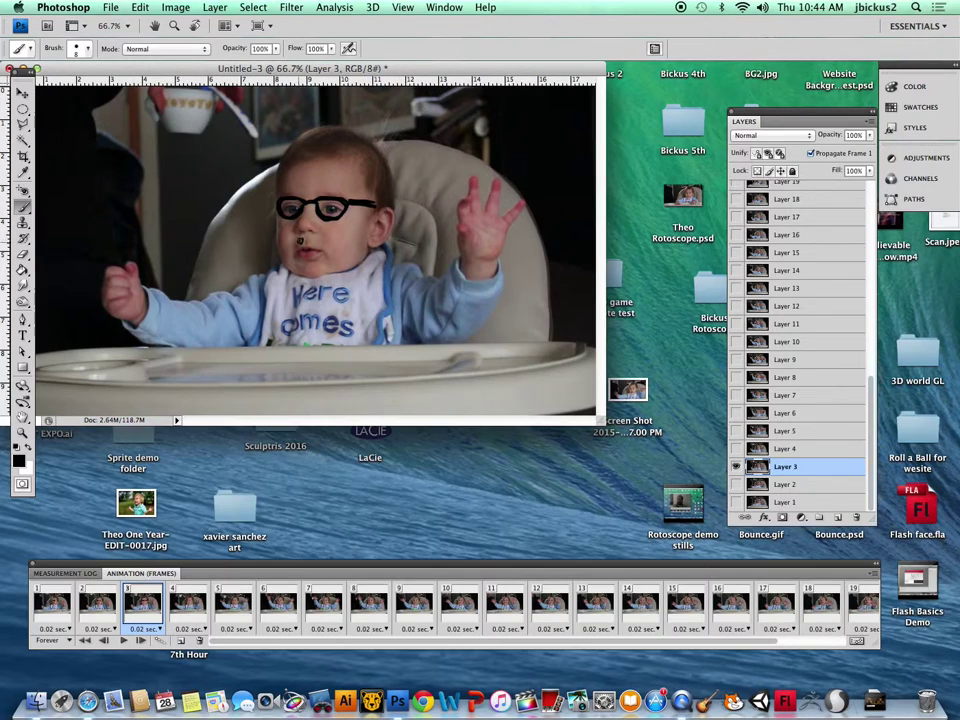
{"action": "left_click_drag", "start_coordinate": [286, 250], "coordinate": [299, 240]}
{"action": "left_click_drag", "start_coordinate": [305, 270], "coordinate": [306, 276]}
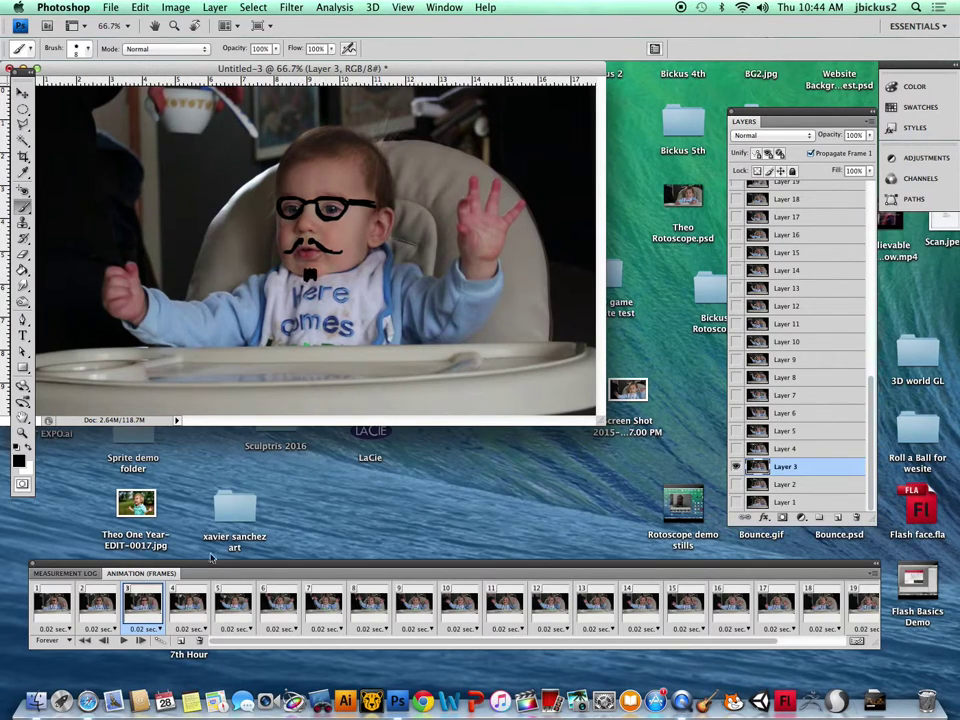
Step: Play the animation from frame 1 to preview the drawings, then stop it
{"action": "left_click", "coordinate": [70, 610]}
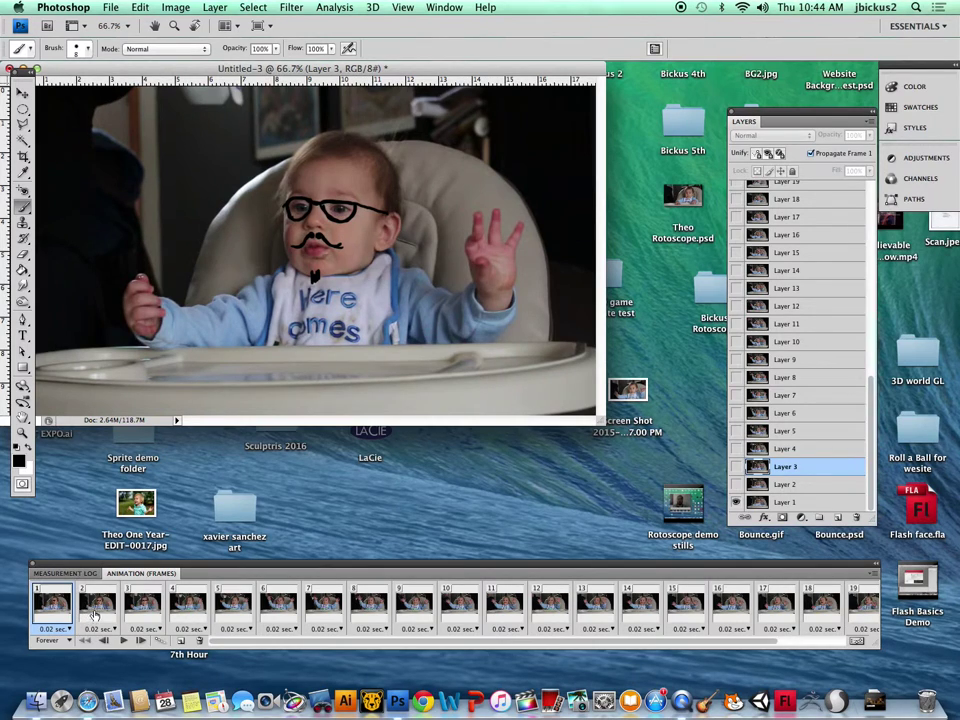
{"action": "left_click", "coordinate": [122, 640]}
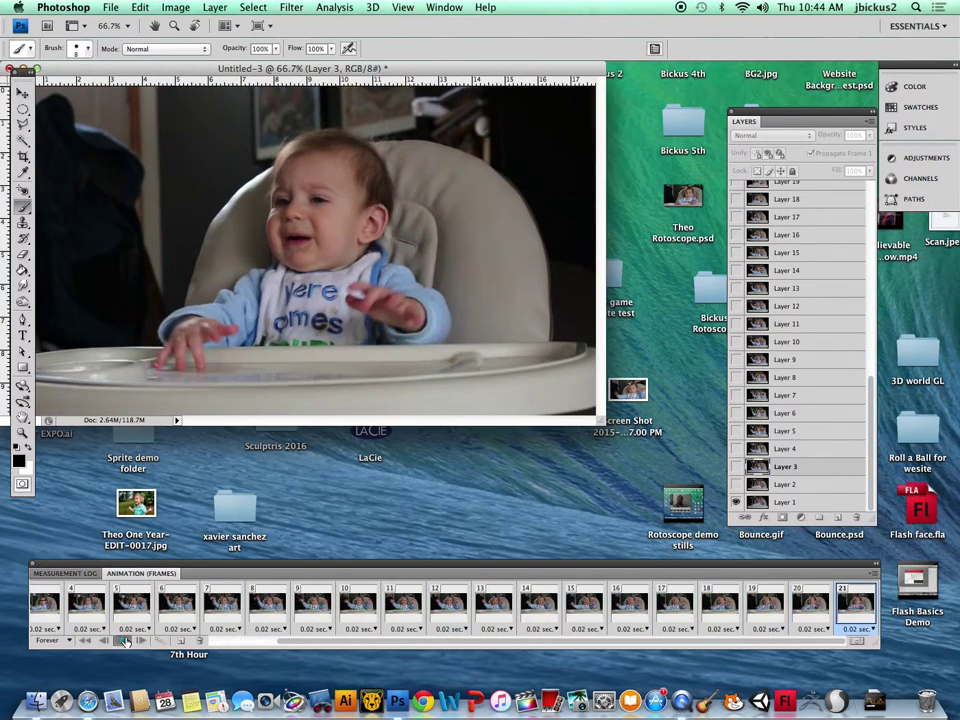
{"action": "left_click", "coordinate": [123, 640]}
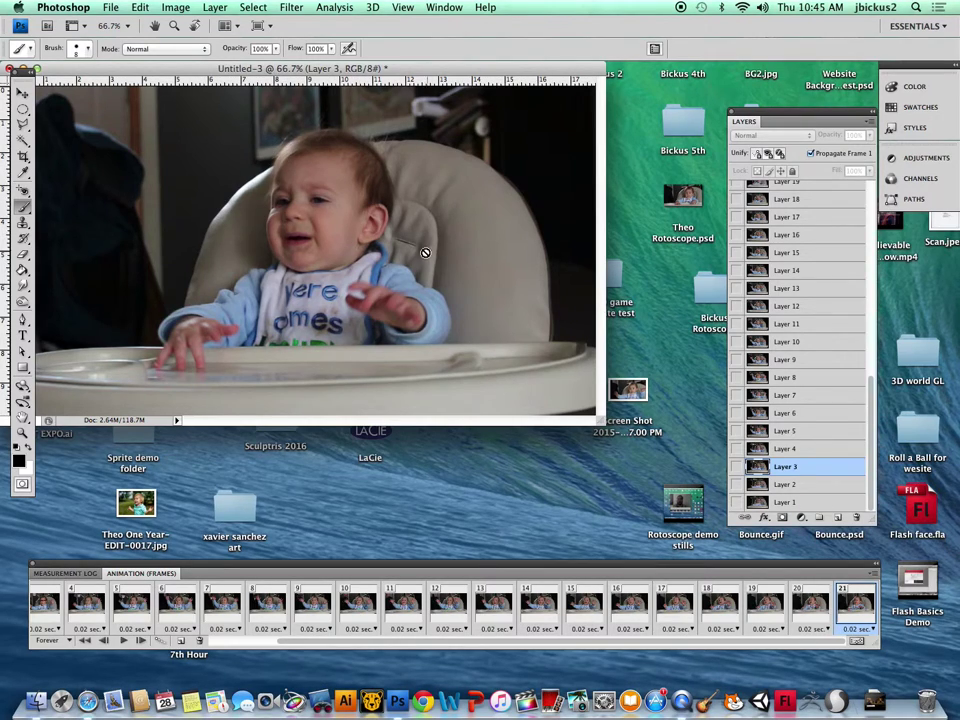
{"action": "left_click_drag", "start_coordinate": [315, 641], "coordinate": [235, 645]}
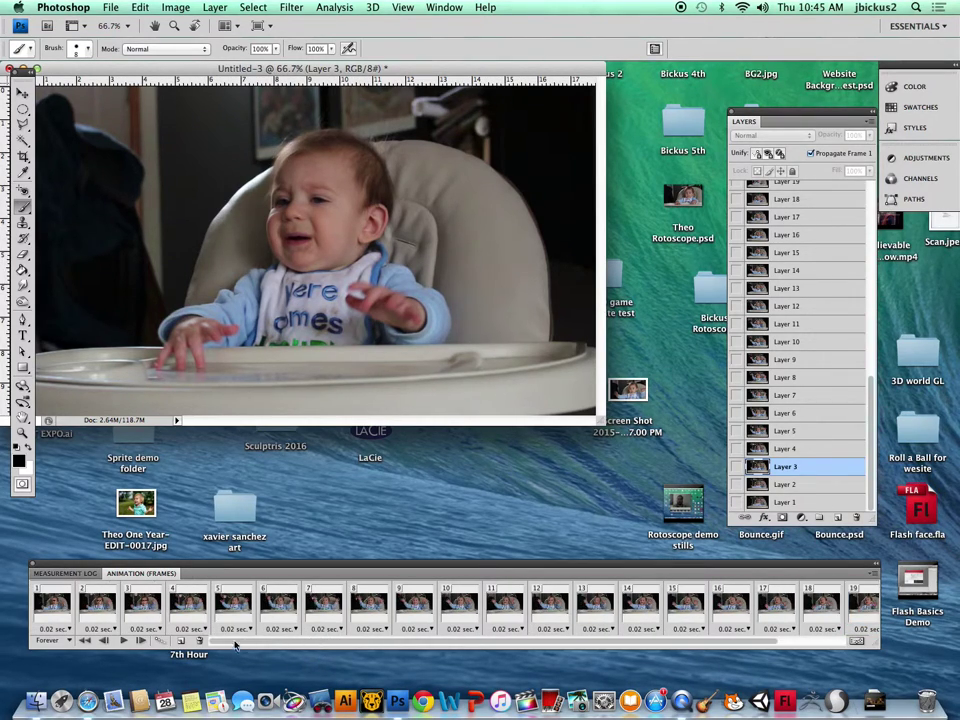
Step: Save the animation for web as theo-gif.gif on the Desktop
{"action": "left_click", "coordinate": [110, 7]}
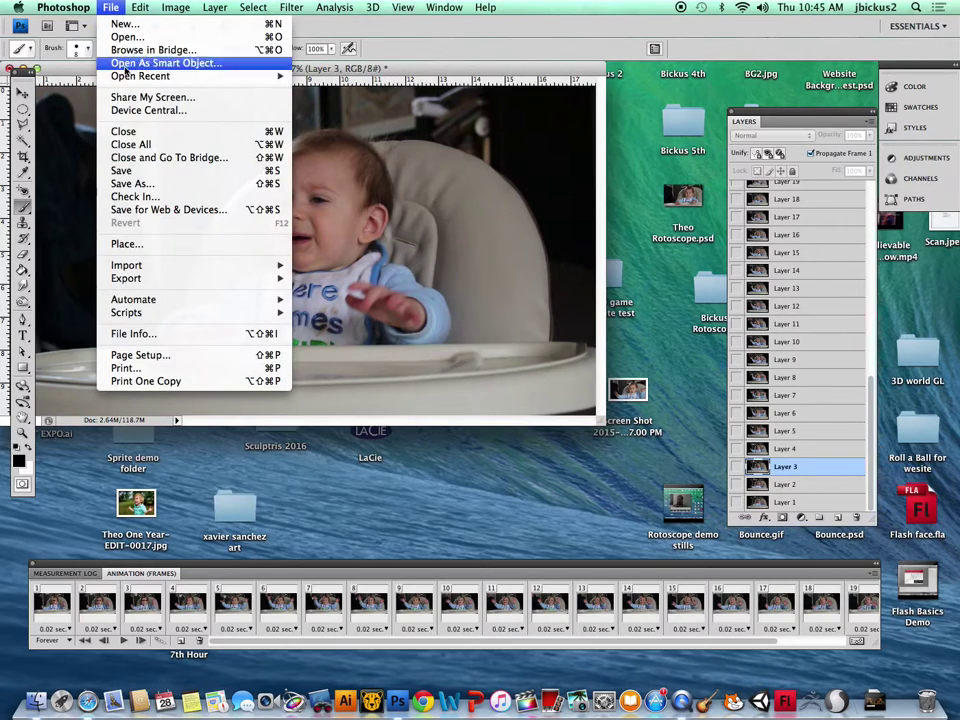
{"action": "left_click", "coordinate": [176, 209]}
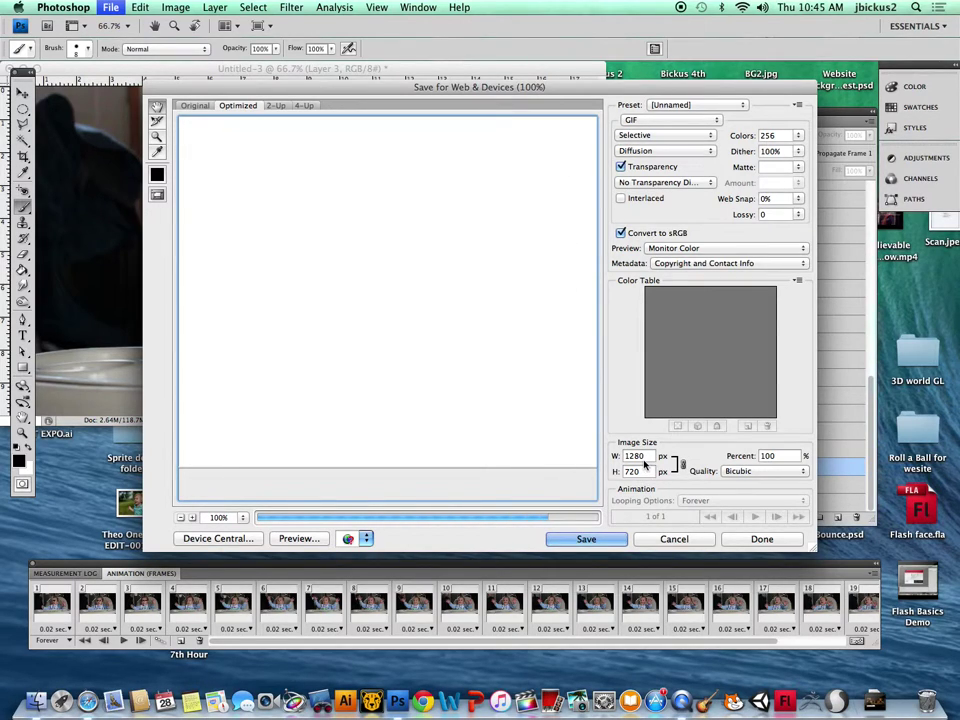
{"action": "left_click", "coordinate": [580, 539]}
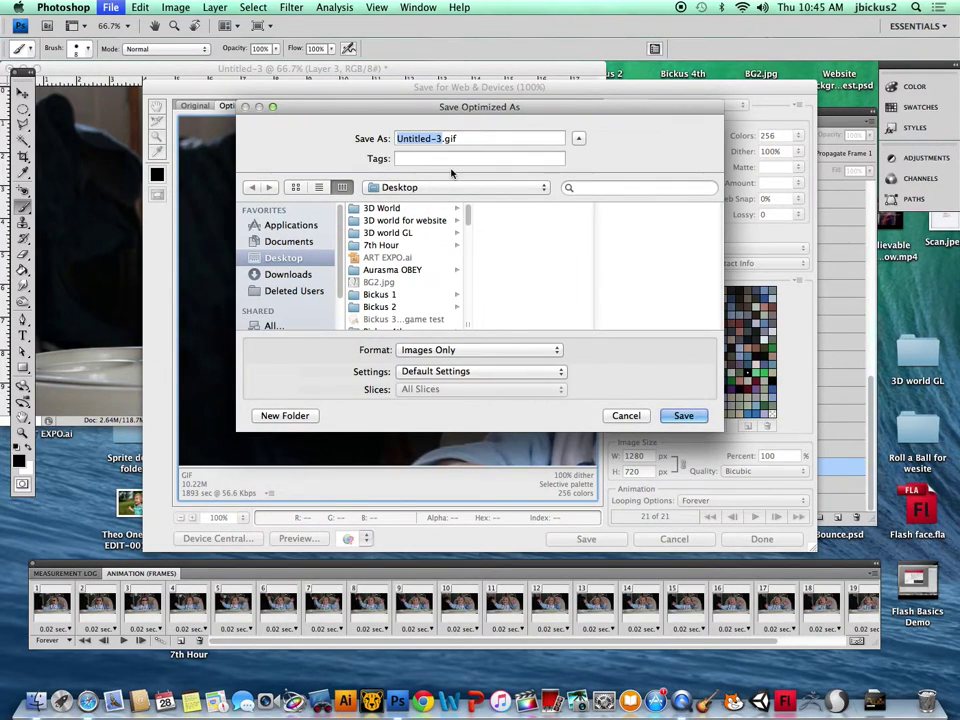
{"action": "type", "text": "theo gif"}
{"action": "key", "text": "Return"}
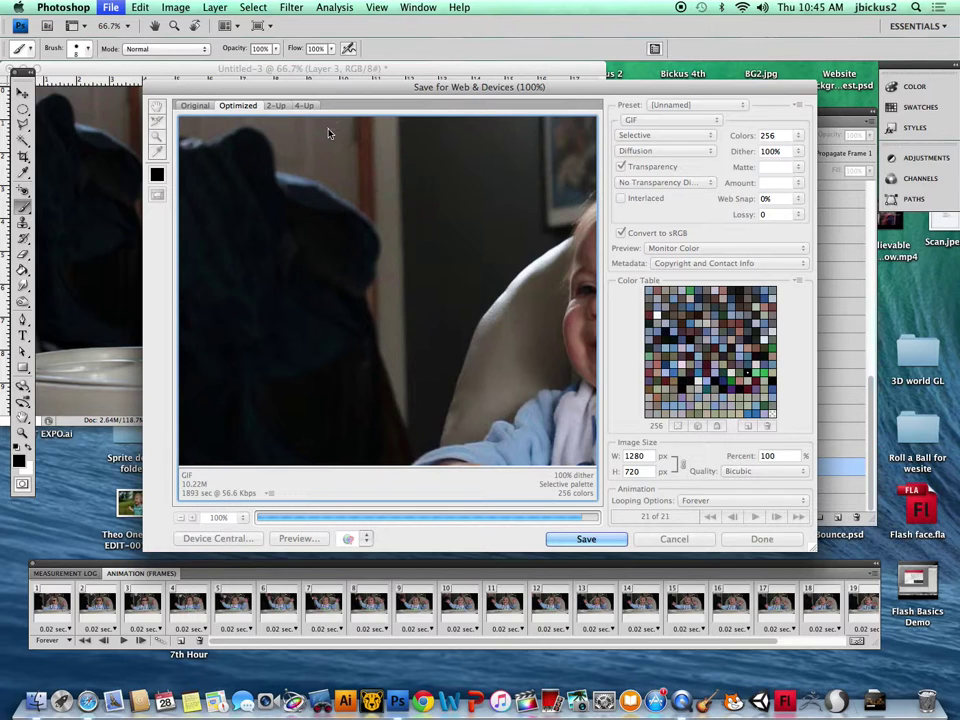
{"action": "key", "text": "Escape"}
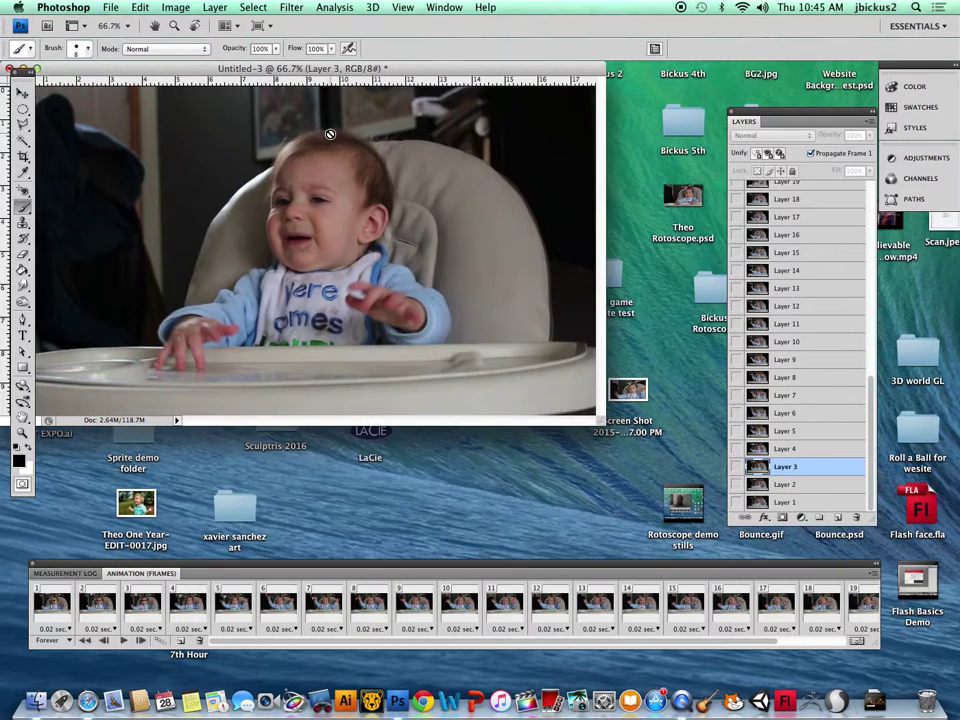
Step: Drag theo-gif.gif from the desktop onto Safari in the Dock
{"action": "left_click", "coordinate": [681, 326]}
{"action": "left_click", "coordinate": [686, 590]}
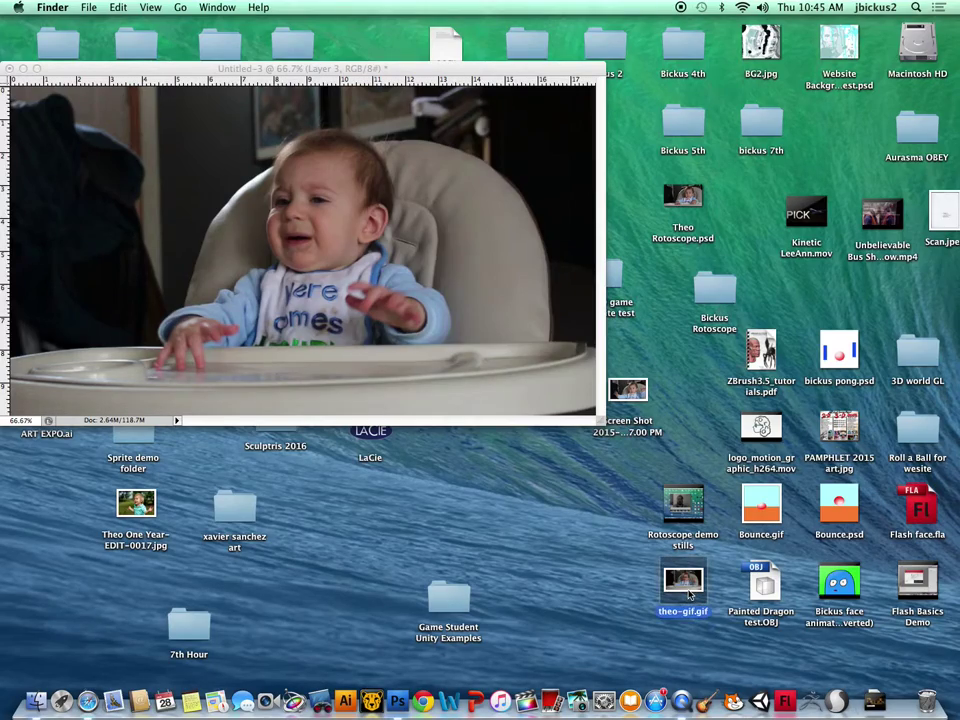
{"action": "left_click_drag", "start_coordinate": [691, 588], "coordinate": [88, 701]}
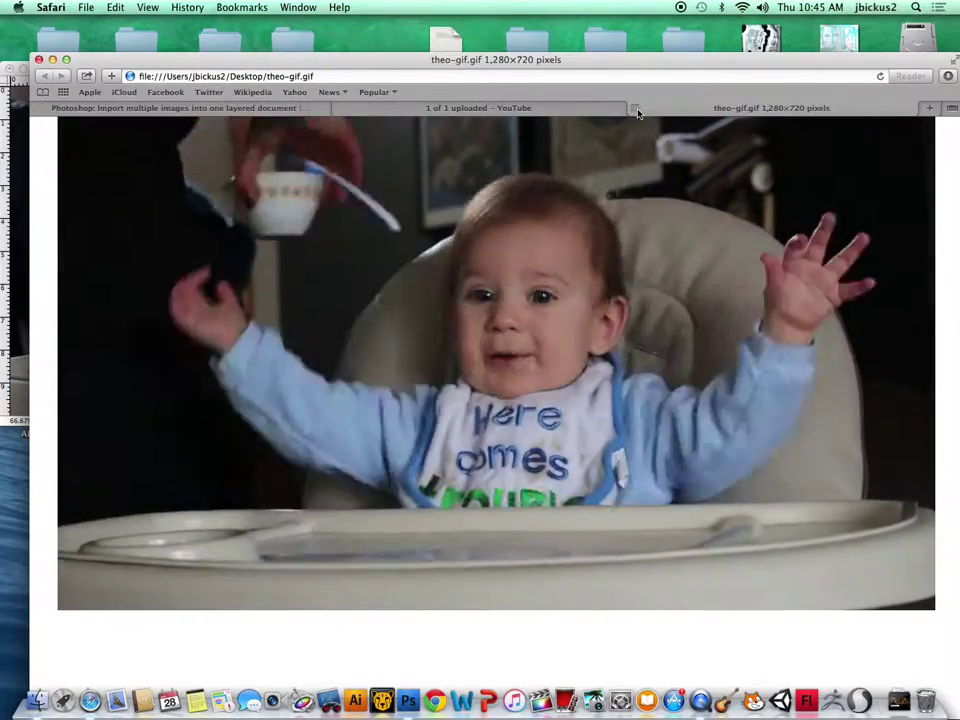
Step: Close the theo-gif.gif tab after viewing the looping animation
{"action": "left_click", "coordinate": [635, 109]}
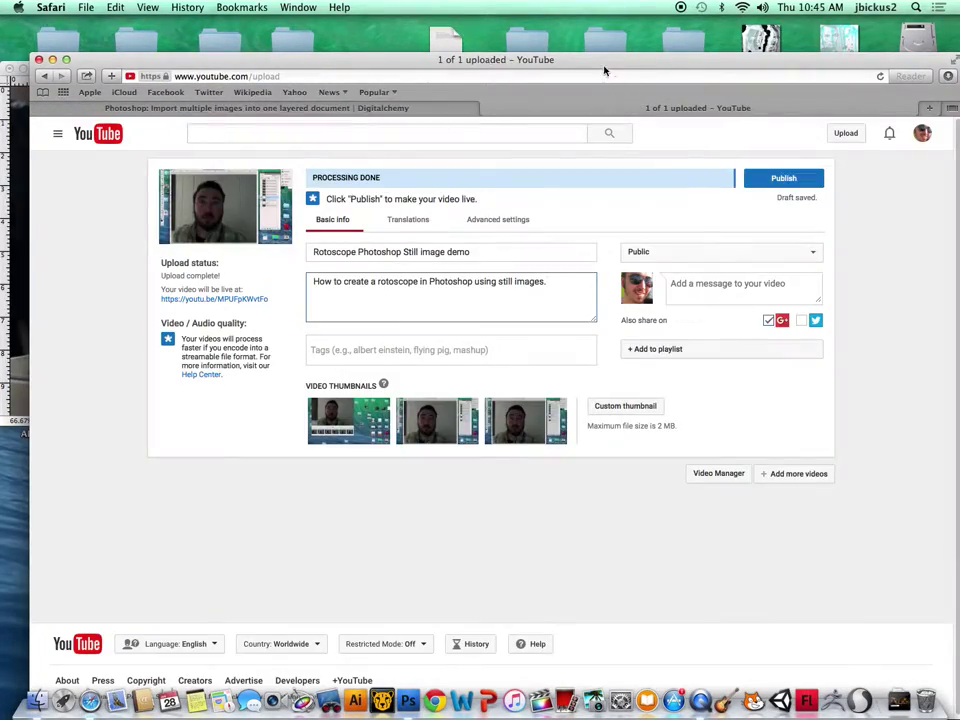